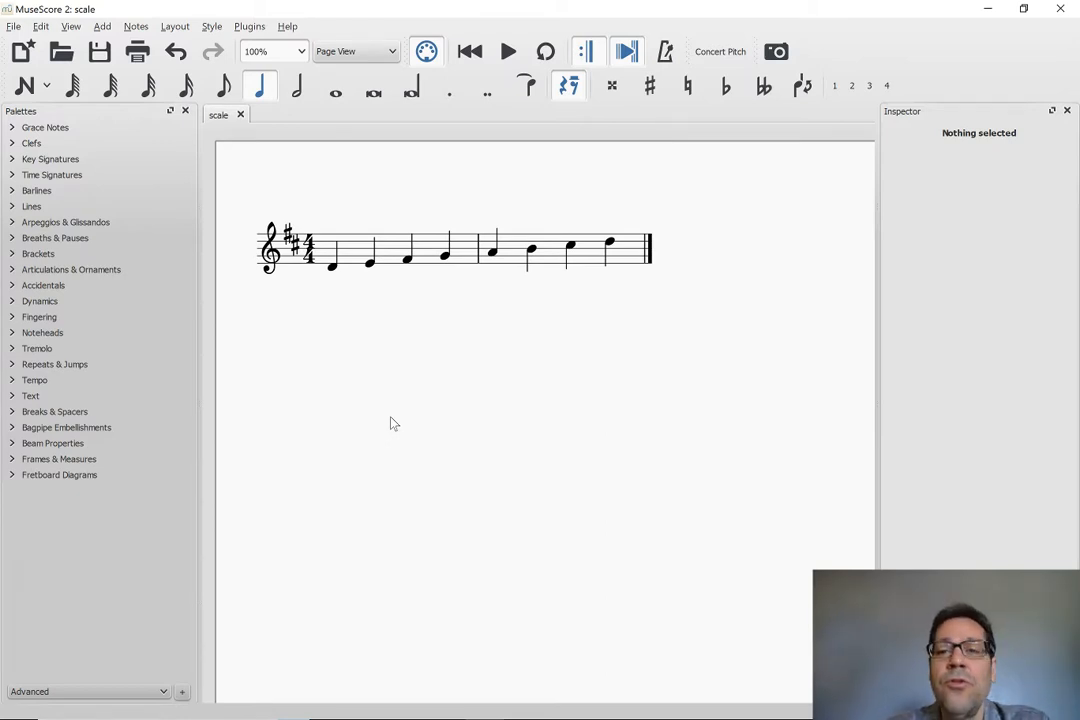
Frame the clef and first measure with an image capture area about 55.6 mm wide and 24.2 mm high, and view its capture options
click(775, 56)
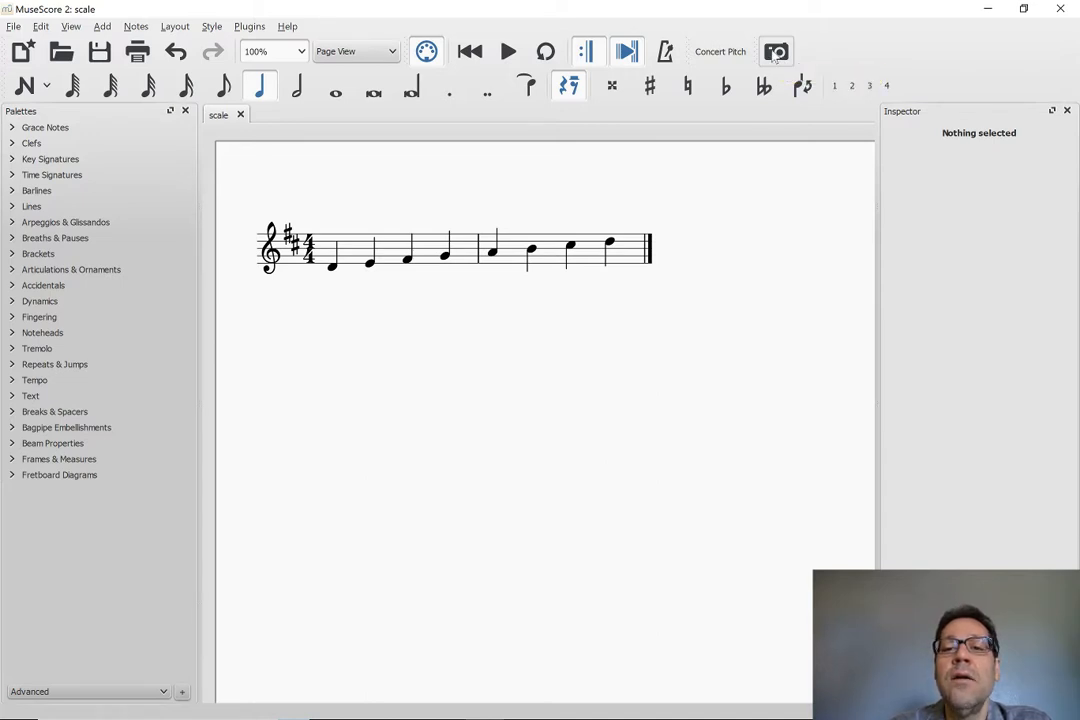
click(775, 55)
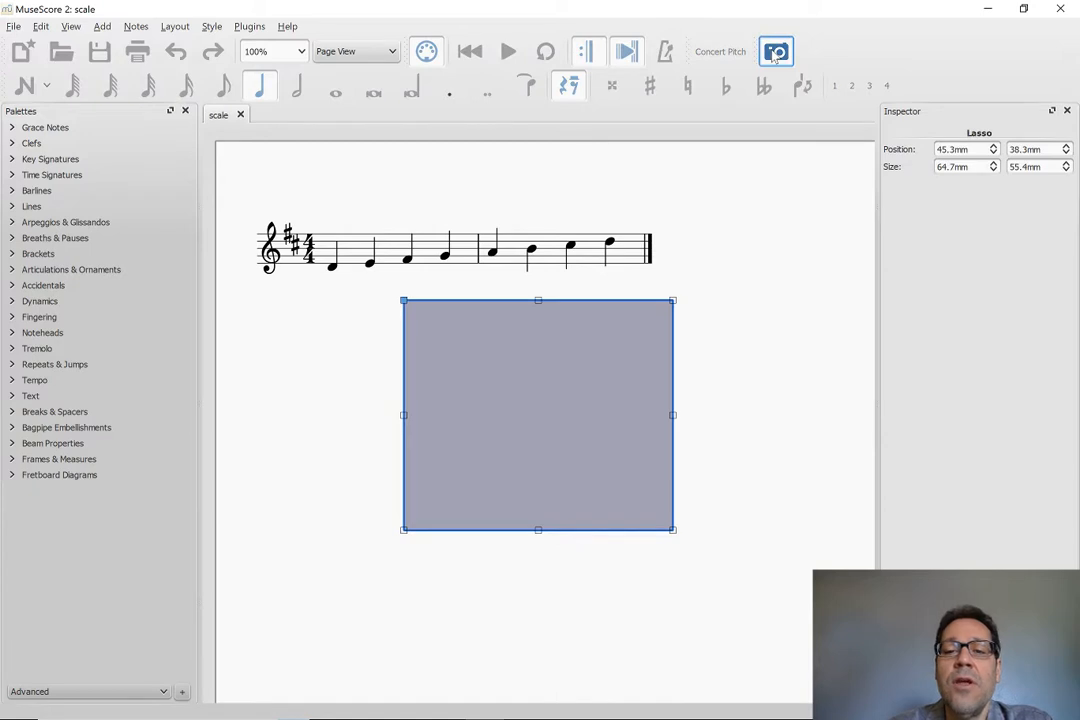
mouse_move(583, 451)
mouse_down()
mouse_move(461, 359)
mouse_move(357, 328)
mouse_move(432, 338)
mouse_up()
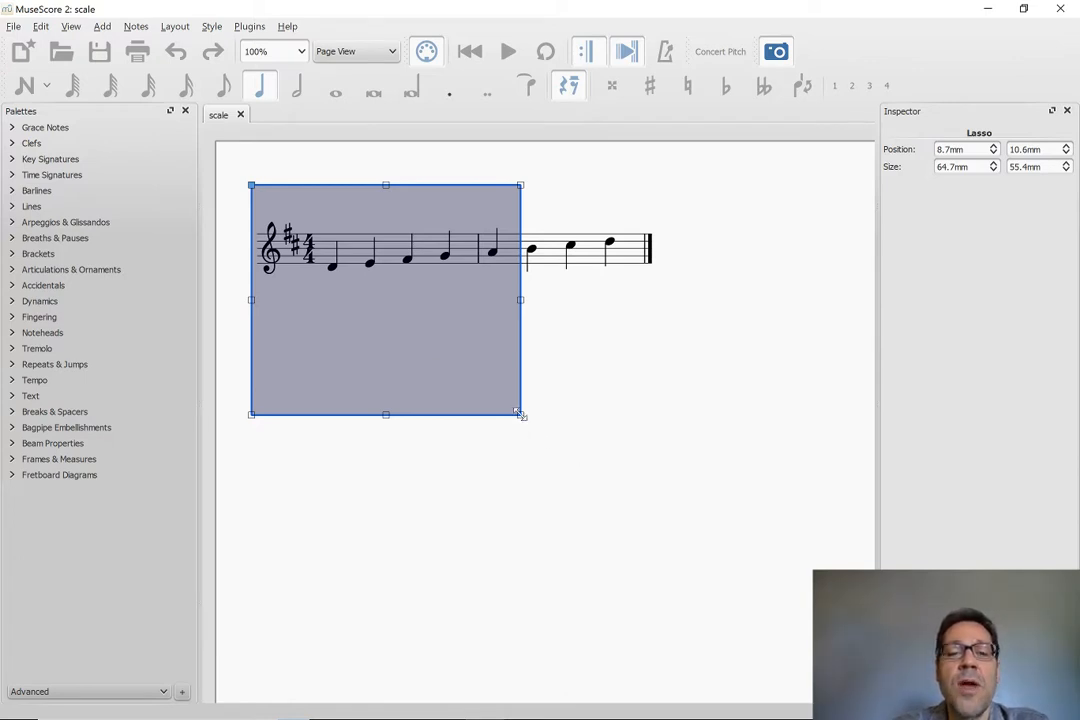
mouse_move(519, 415)
mouse_down()
mouse_move(487, 340)
mouse_move(489, 265)
mouse_move(483, 304)
mouse_up()
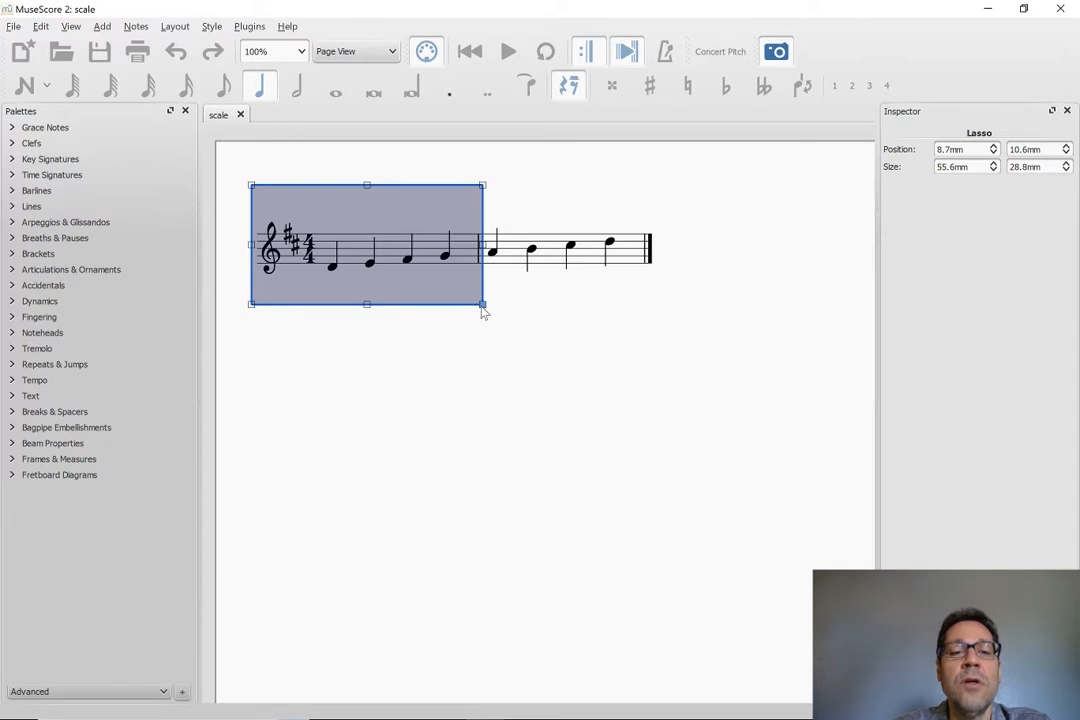
mouse_move(367, 187)
mouse_down()
mouse_move(364, 224)
mouse_move(364, 161)
mouse_move(360, 205)
mouse_up()
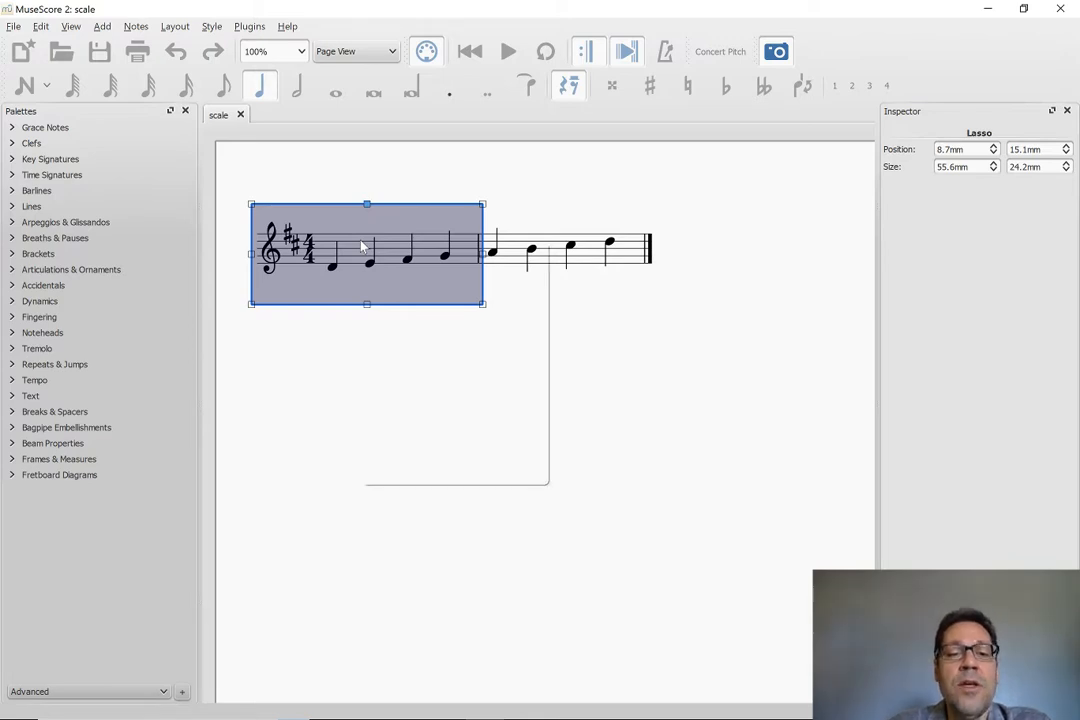
right_click(362, 246)
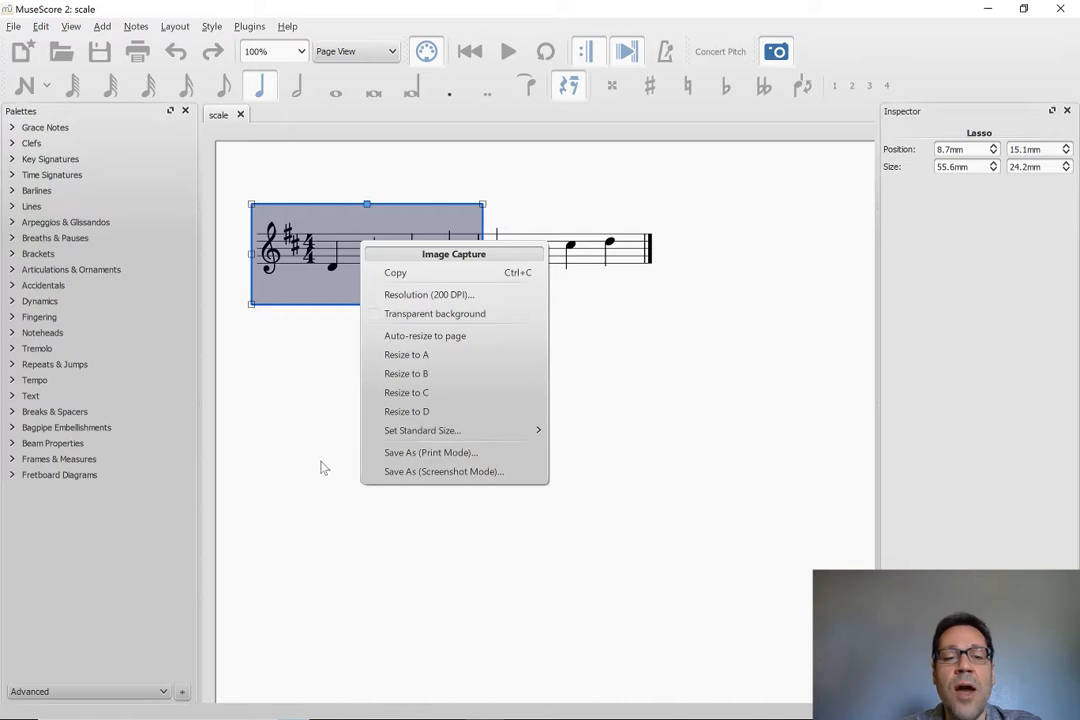
click(292, 381)
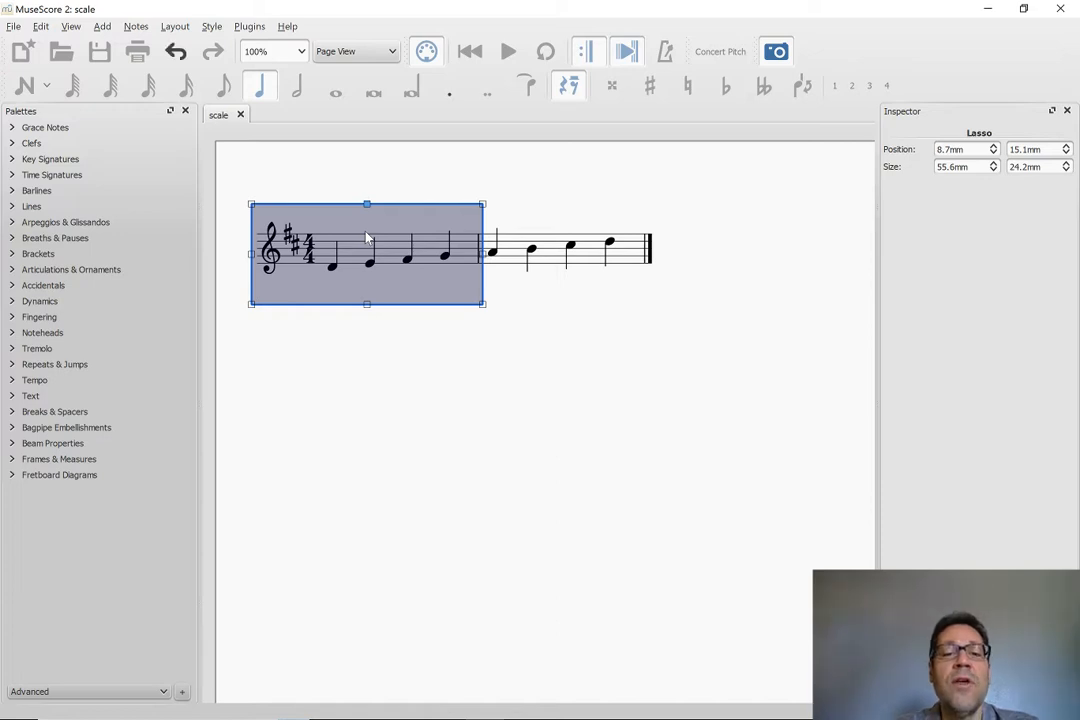
Switch to LibreOffice Writer and replace the existing music example with the captured image of the first measure
key(alt+Tab)
key(alt+Tab)
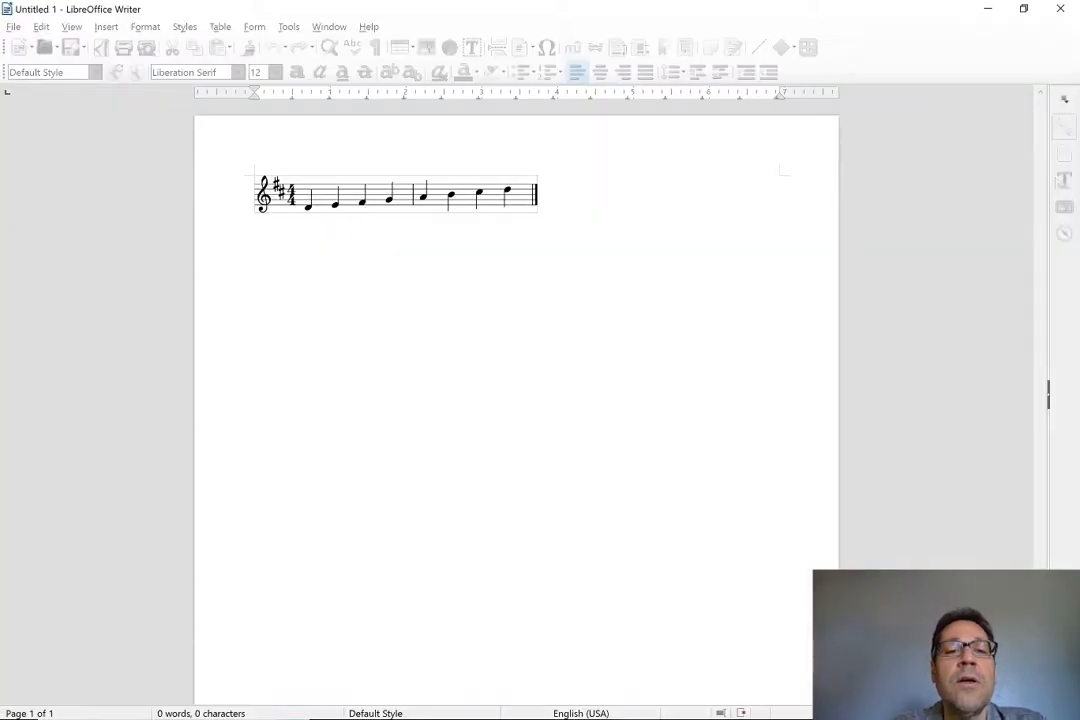
click(330, 193)
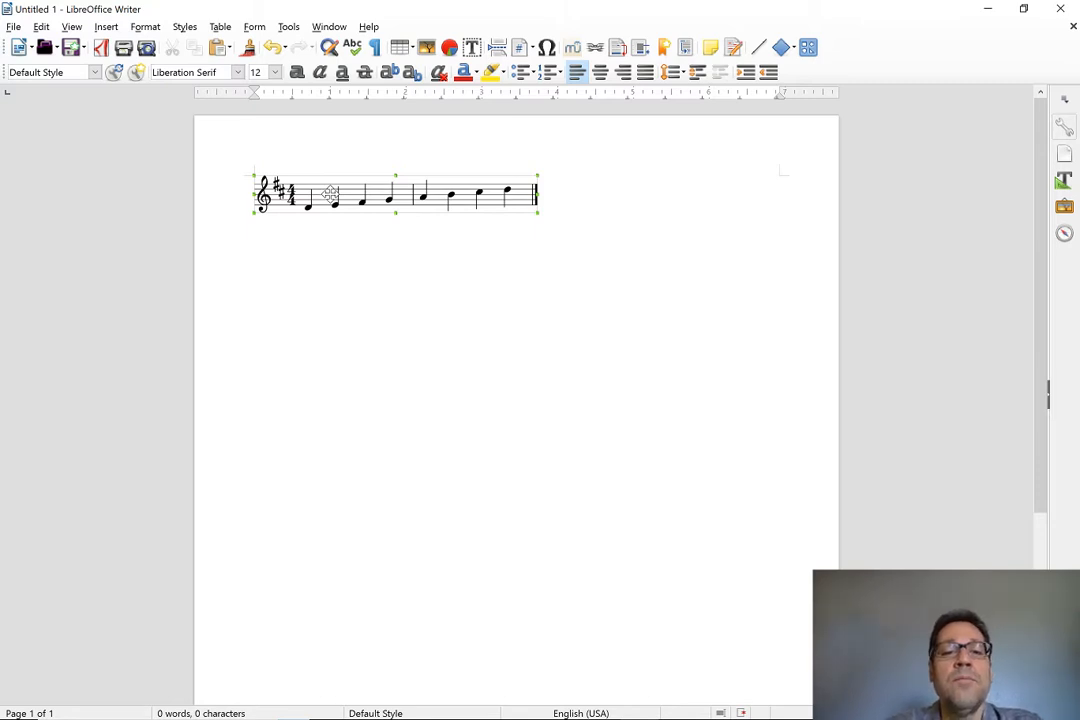
key(Delete)
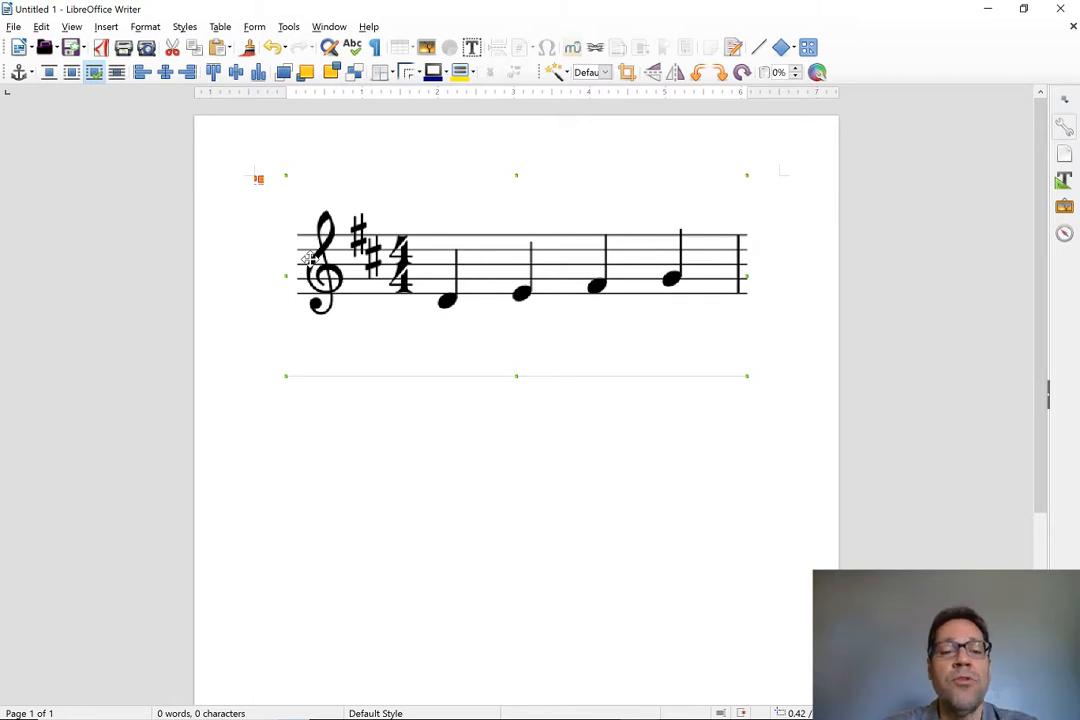
Enter the filler lines "Hsdjfk lkjh dsf", "sdfhjksdlfjsh", "sdfhjlksdjkfh s" and "hsdkljfhsd pwuieryt wf" below the image, followed by another pasted copy of the excerpt
click(415, 390)
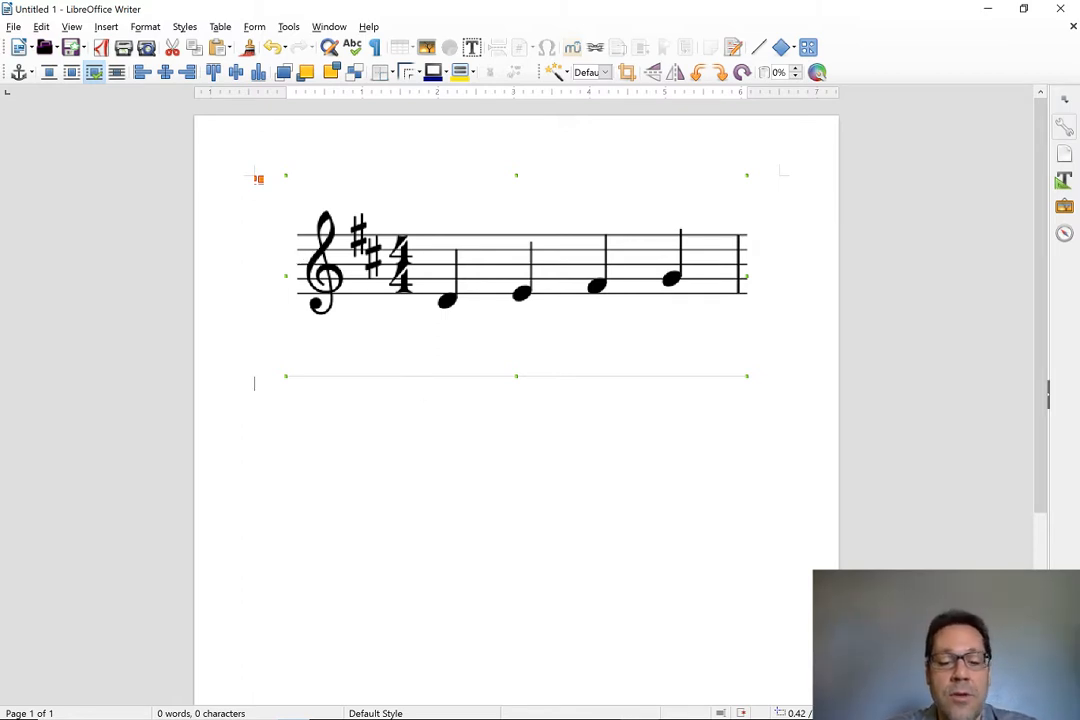
text(Hsdjfk lkjh dsf)
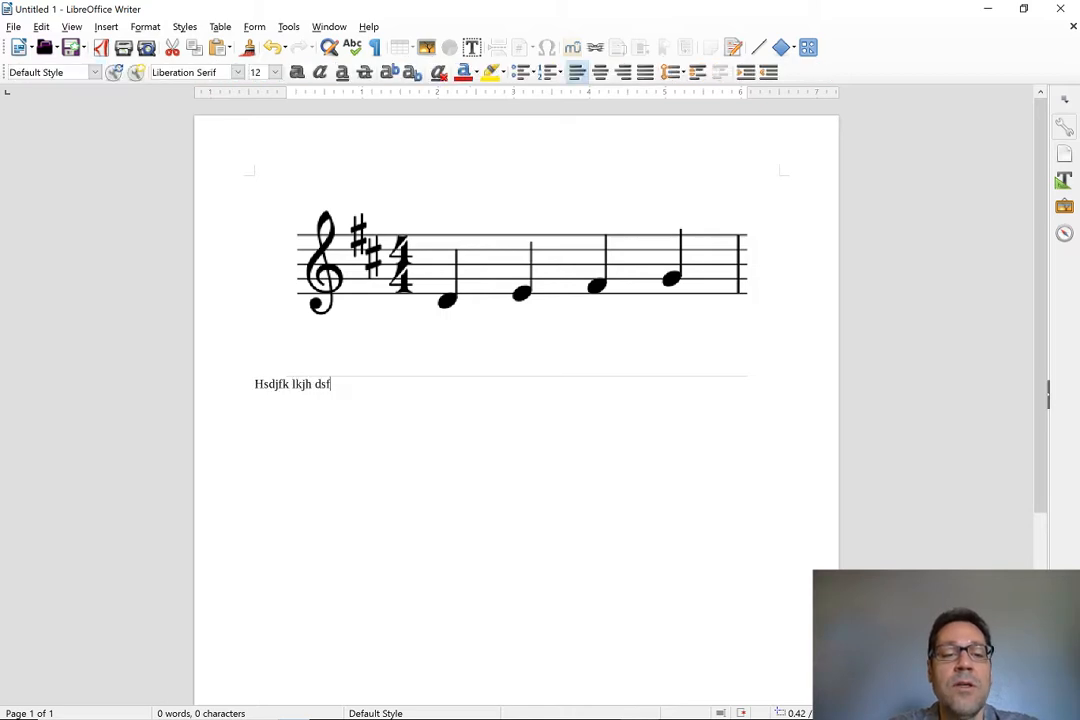
key(Return)
text(sdfhjksdlfjsh)
key(Return)
text(sdfhjlksdjkf)
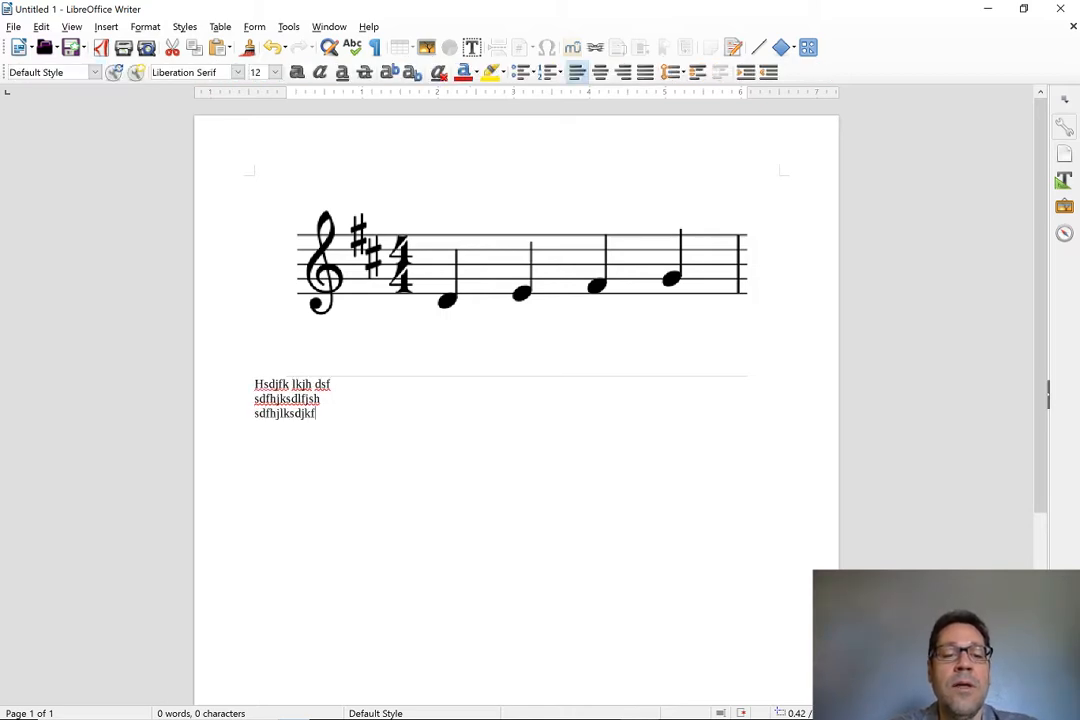
text(h s)
key(Return)
text(hsdkljfhsd pwuieryt wf)
key(Return)
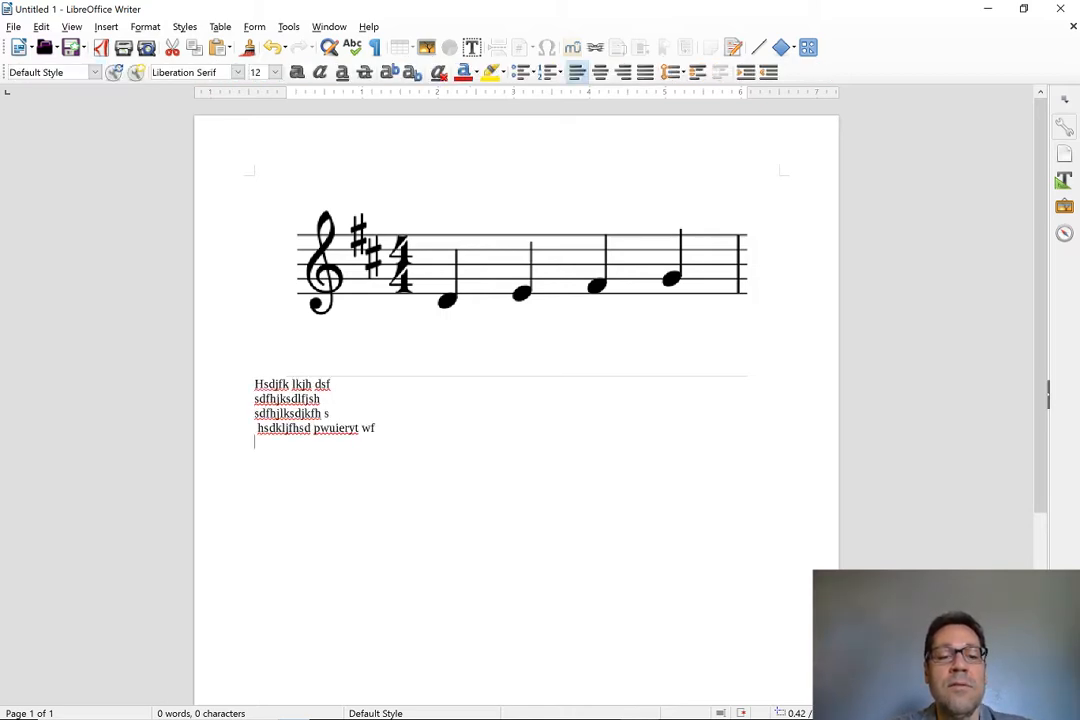
key(Return)
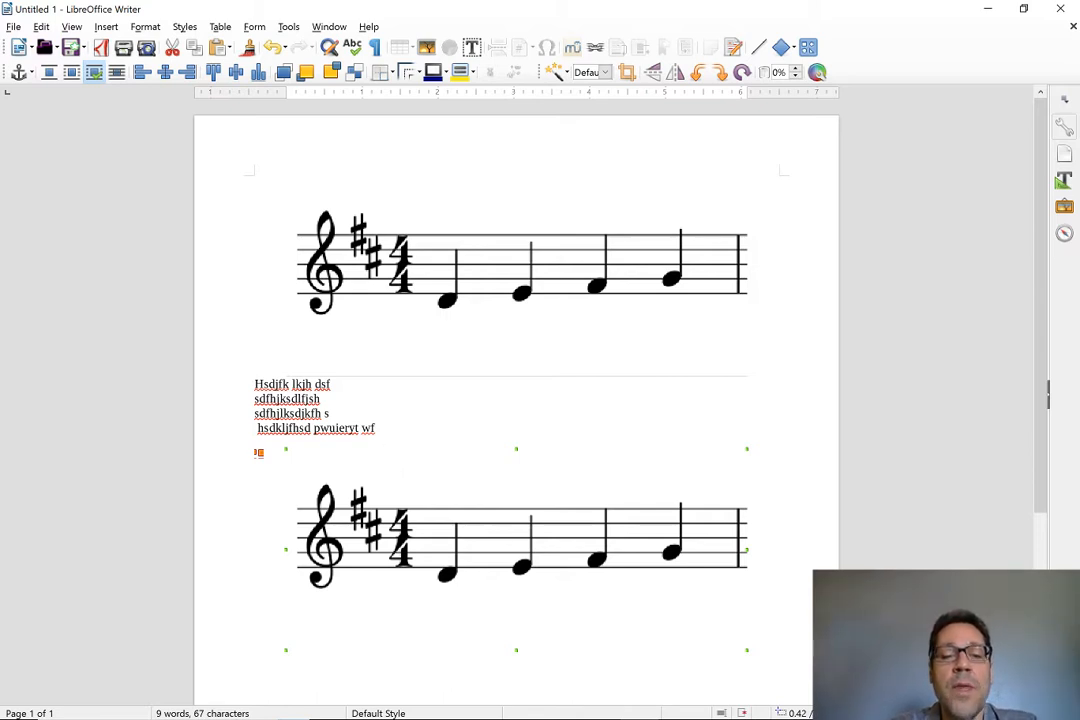
Clear the document by deleting the filler text and both pasted music images
key(Escape)
key(ctrl+a)
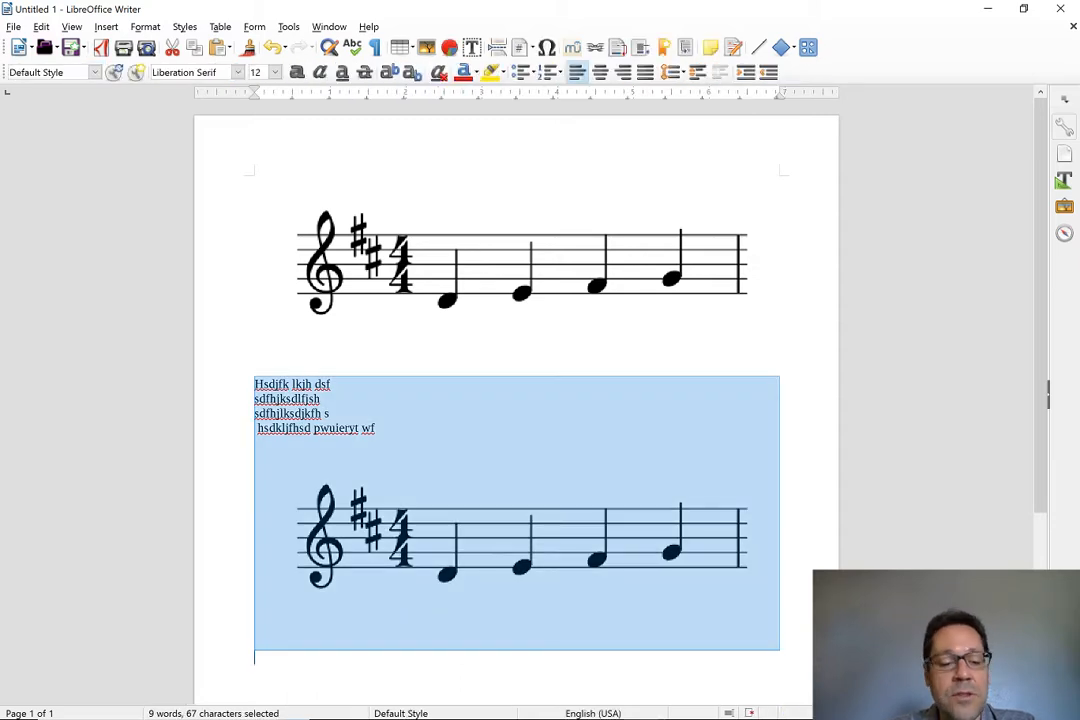
key(Delete)
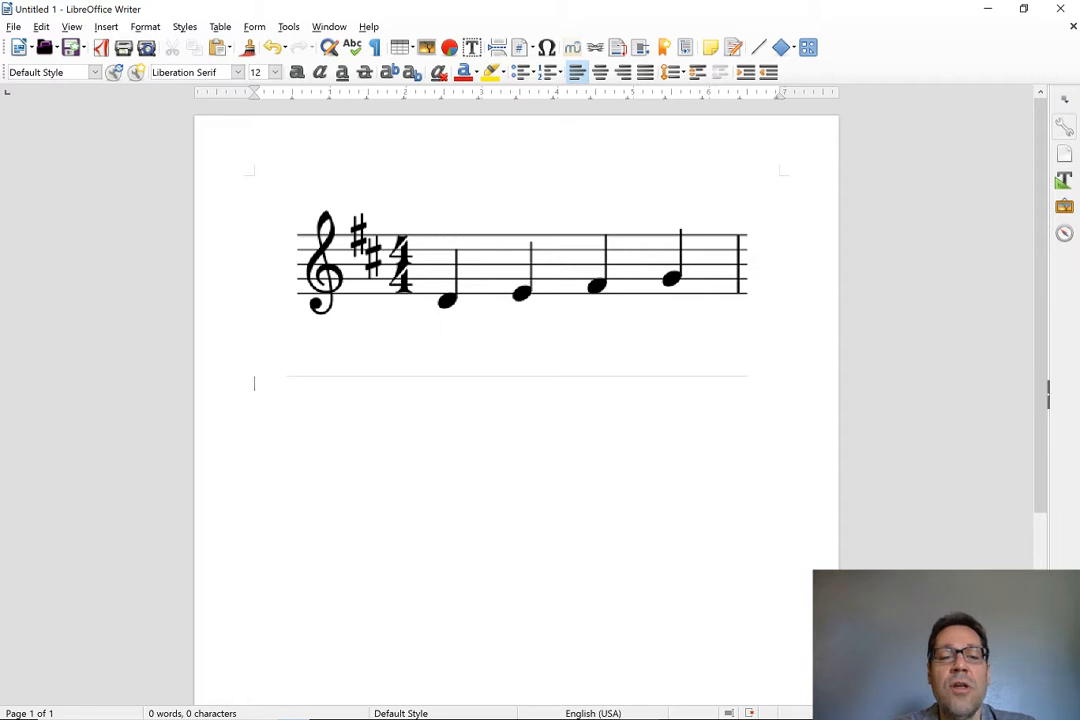
click(447, 325)
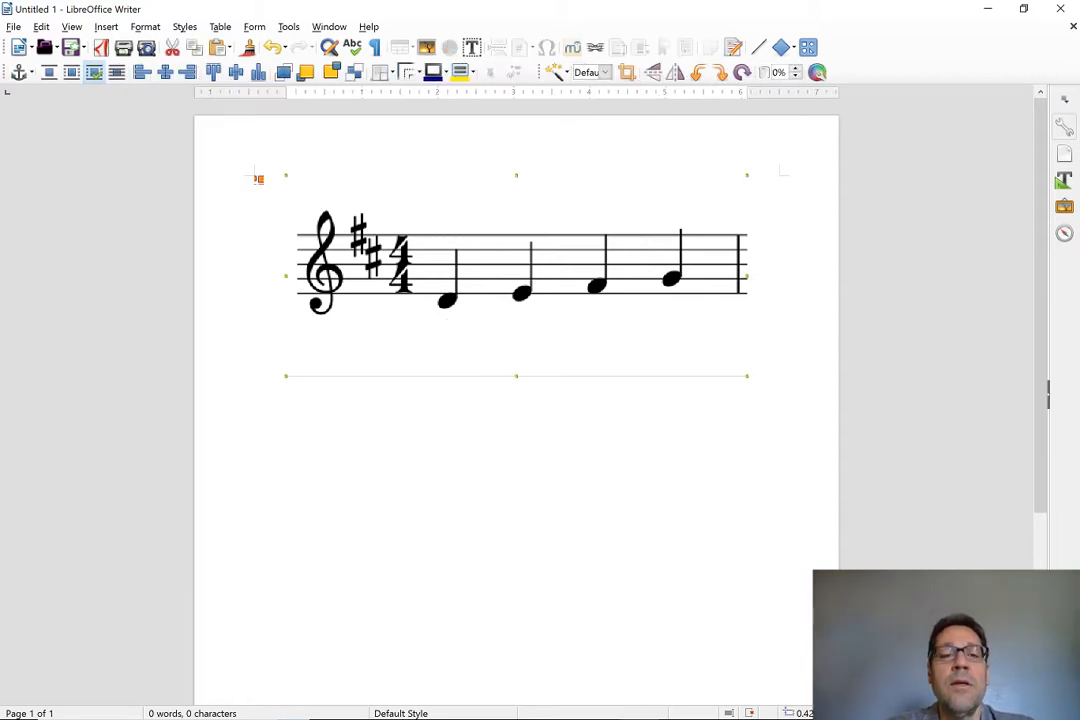
key(Escape)
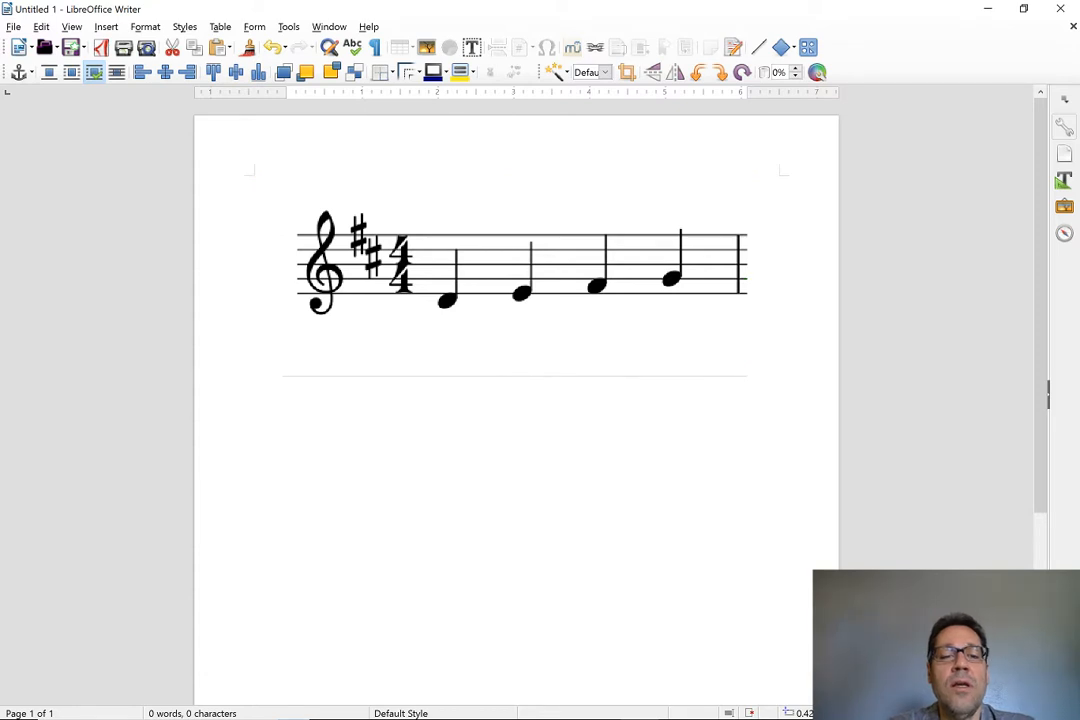
click(414, 288)
key(Delete)
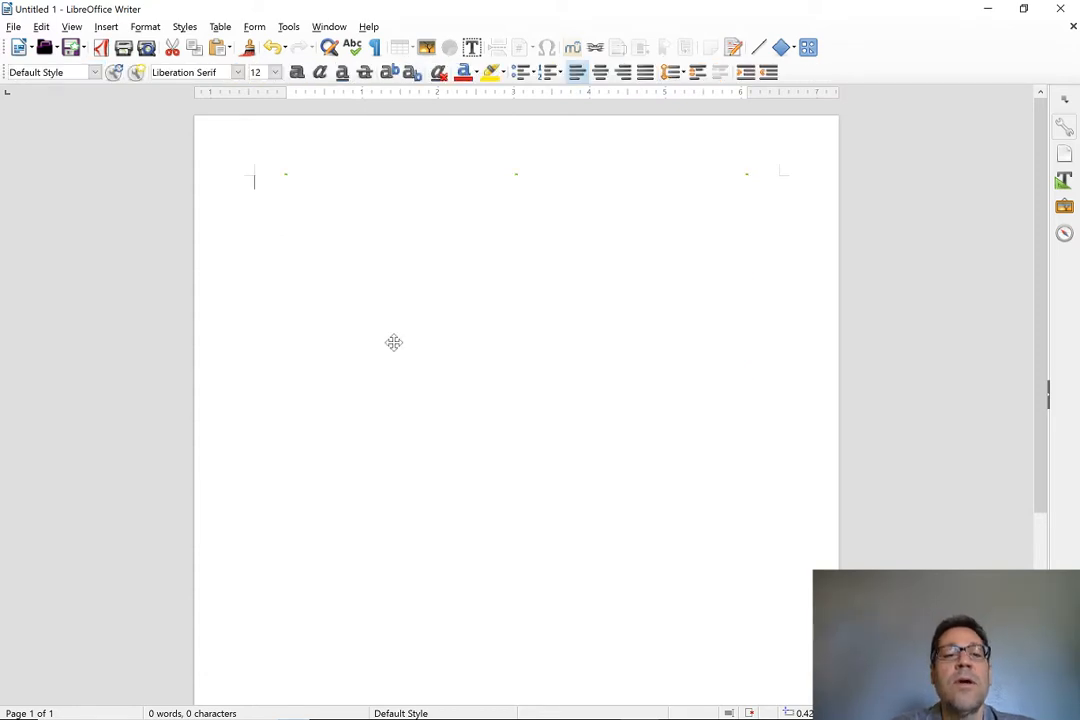
Check the Extension Manager for the MuseScore Example Manager among the installed extensions, and close it
click(288, 28)
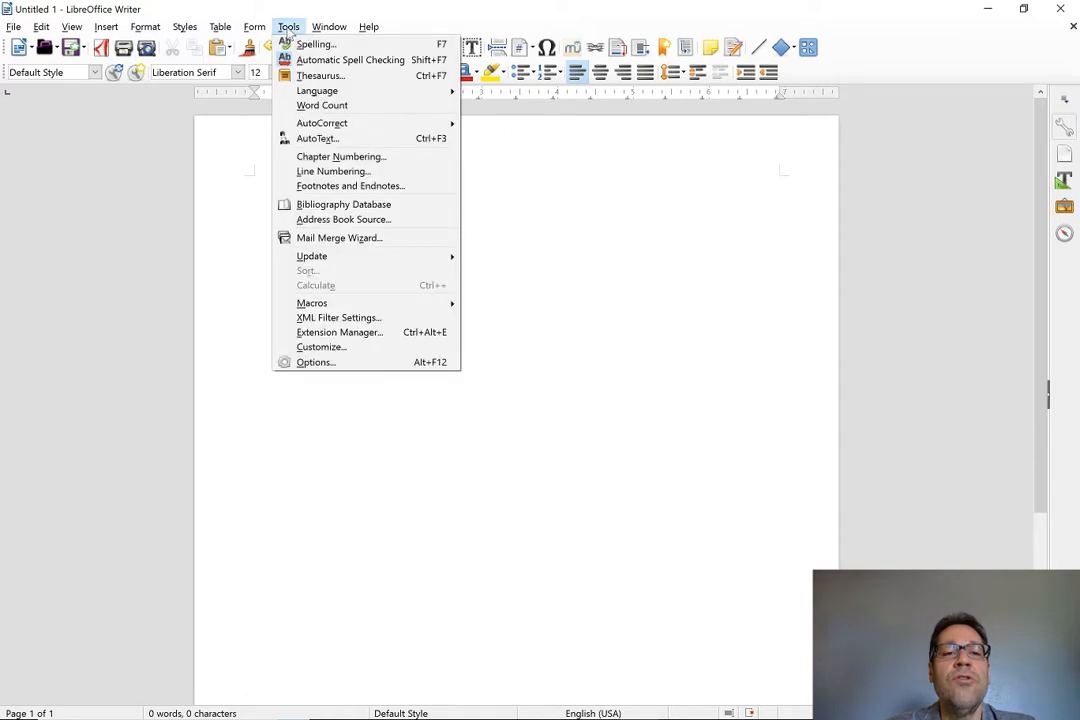
click(325, 336)
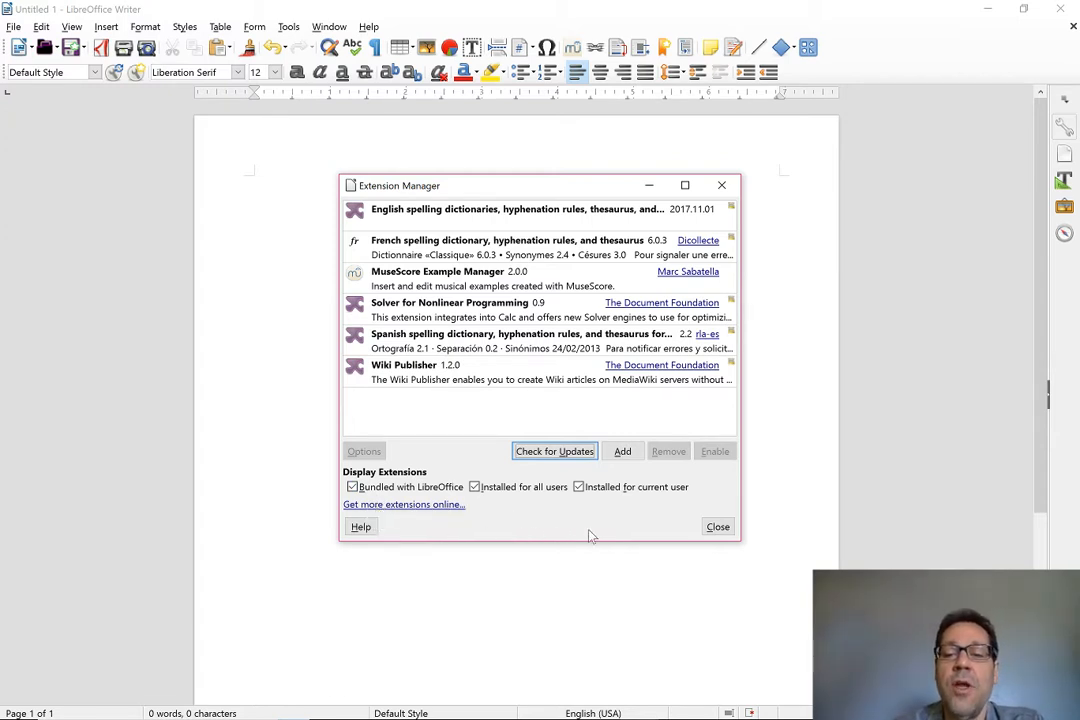
click(717, 527)
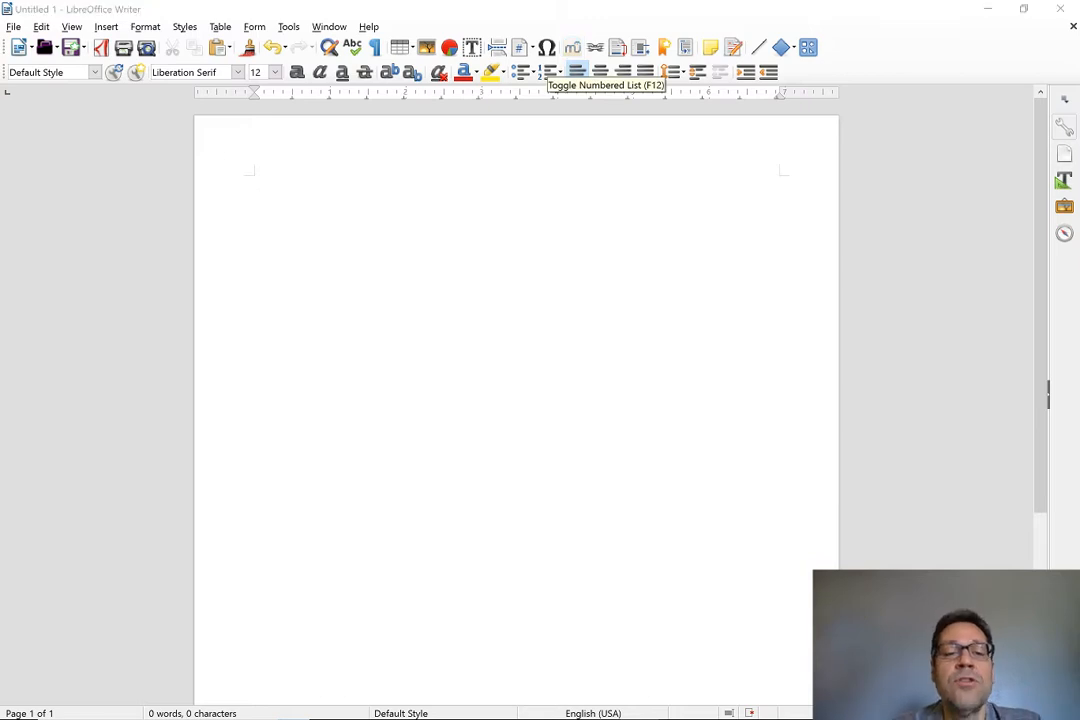
Switch to MuseScore and leave image capture mode in the scale score
key(alt+Tab)
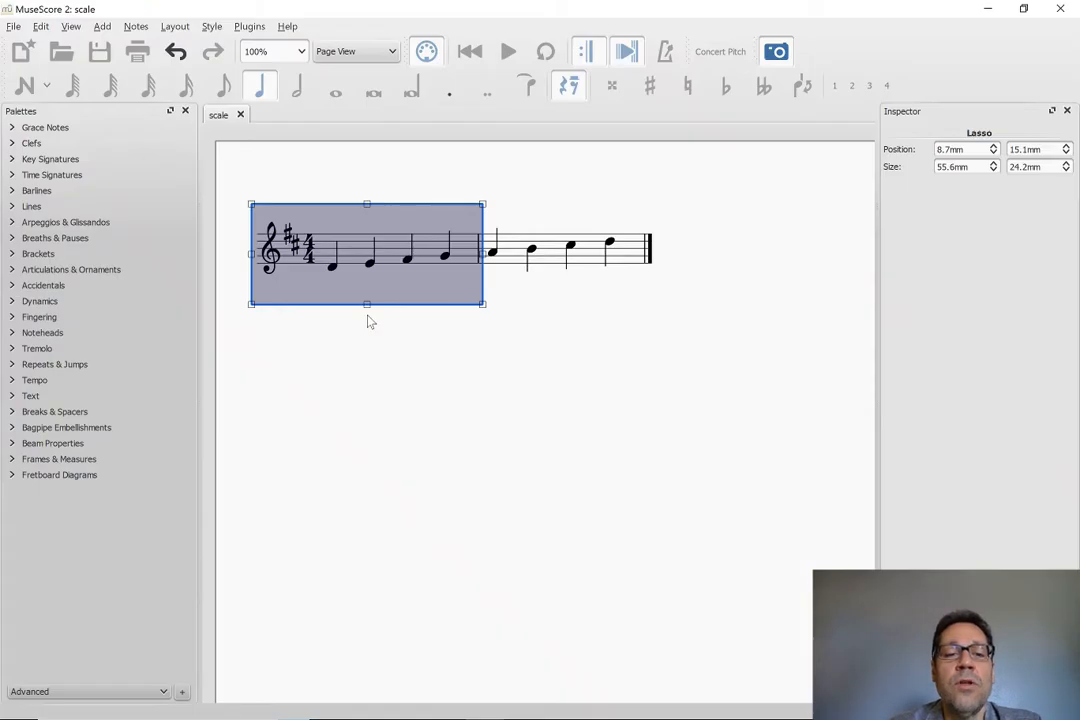
click(393, 330)
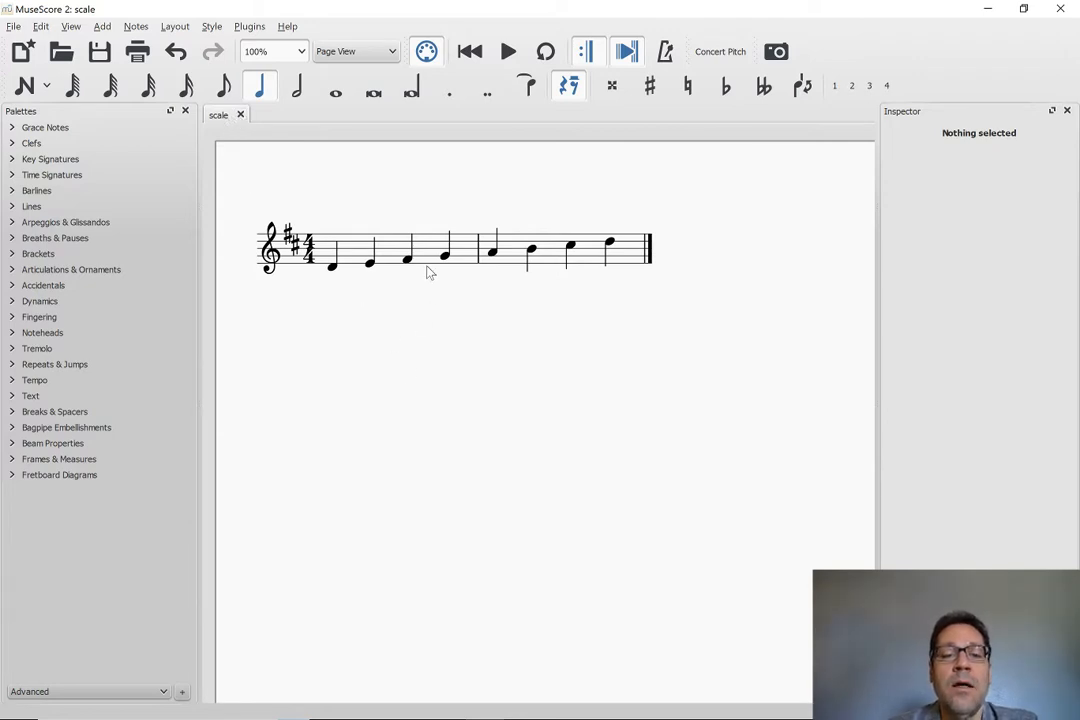
Switch back to LibreOffice Writer and insert scale.mscz from the Demo folder as a MuseScore example
key(alt+Tab)
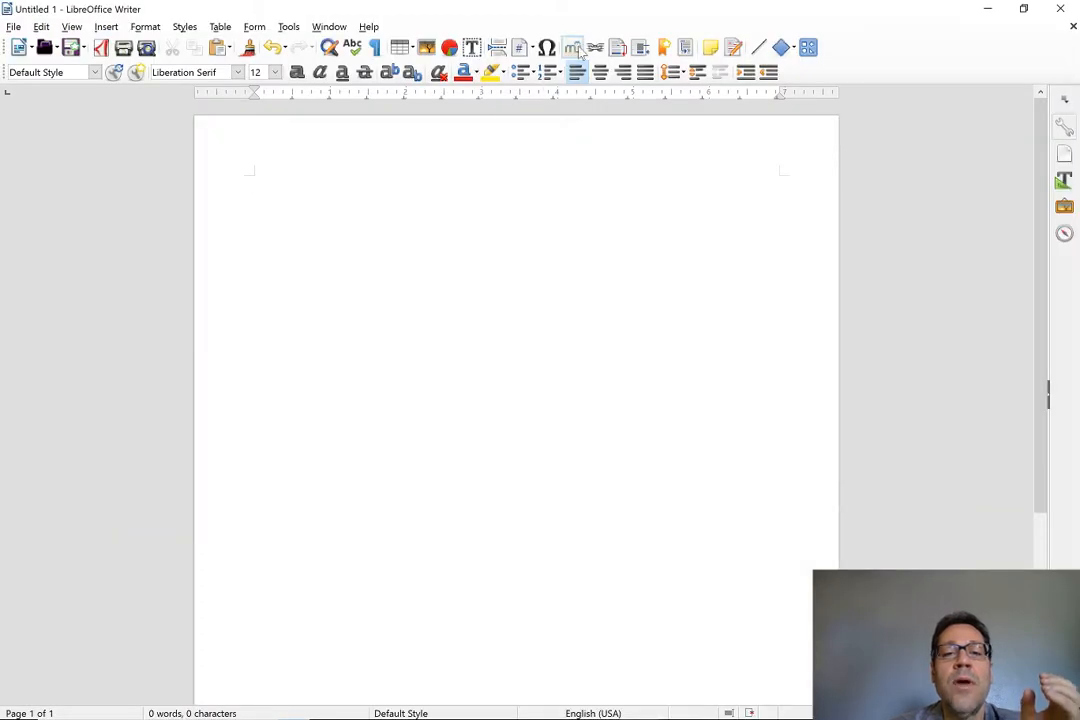
click(577, 52)
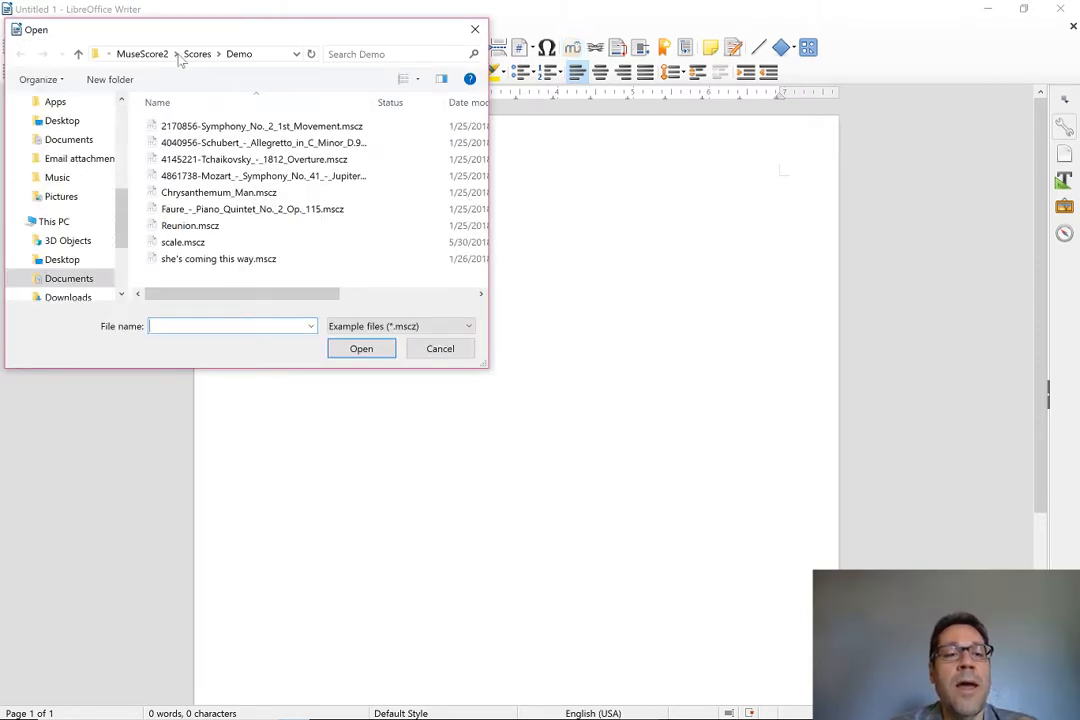
double_click(182, 245)
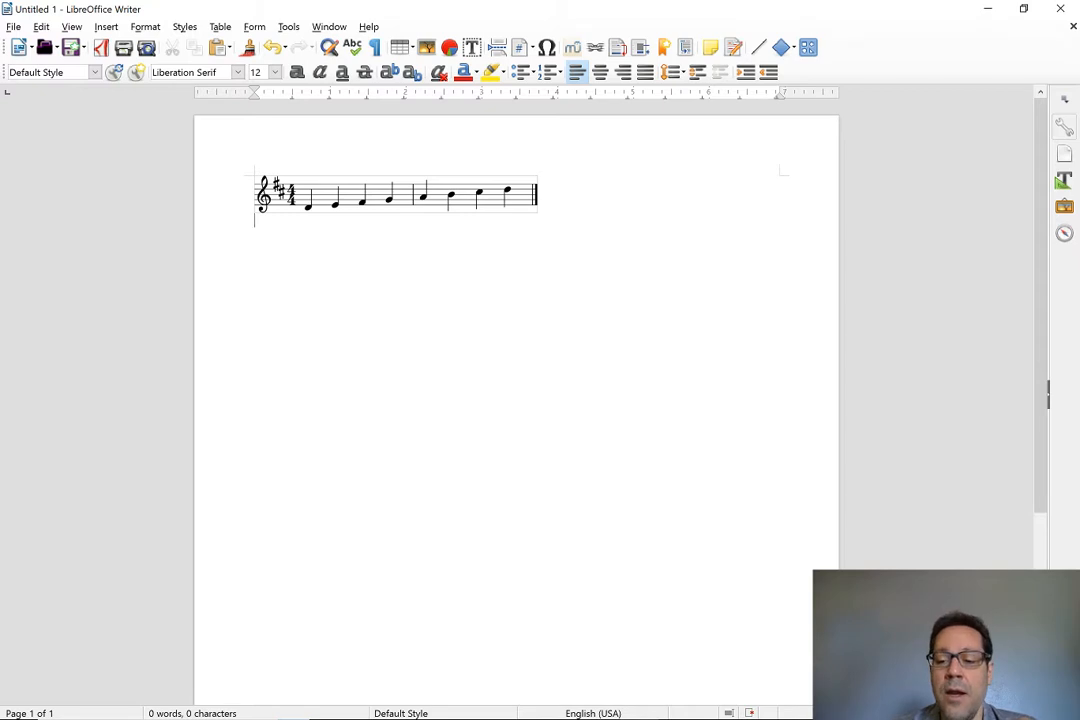
Add the filler lines "sdfghsljk", "sdfhljkhs" and "hsdjfkl urey" below the inserted scale example
key(Return)
text(sdfghslik)
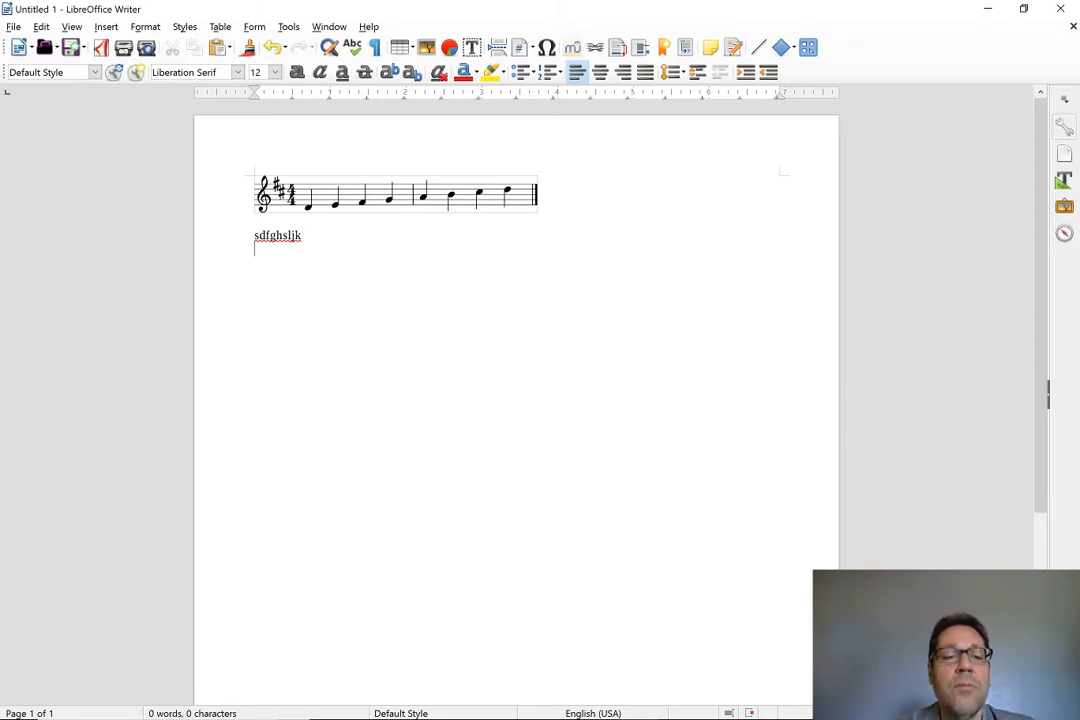
key(Return)
text(sdfhljkhs)
key(Return)
text(hsdjfkl urey)
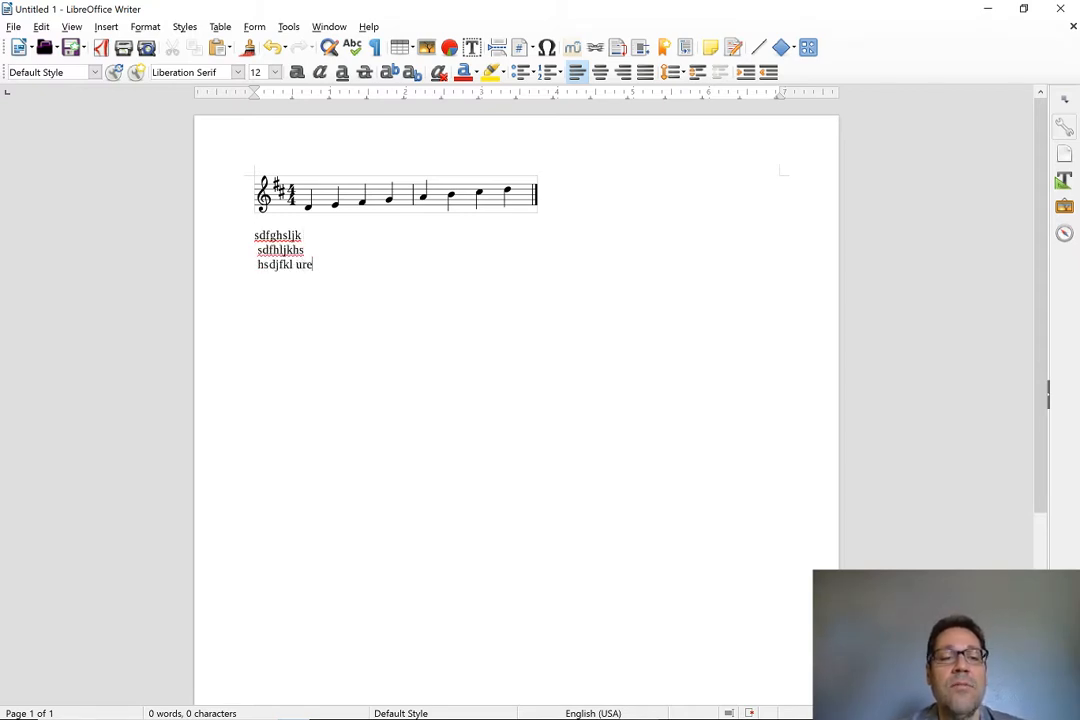
key(Return)
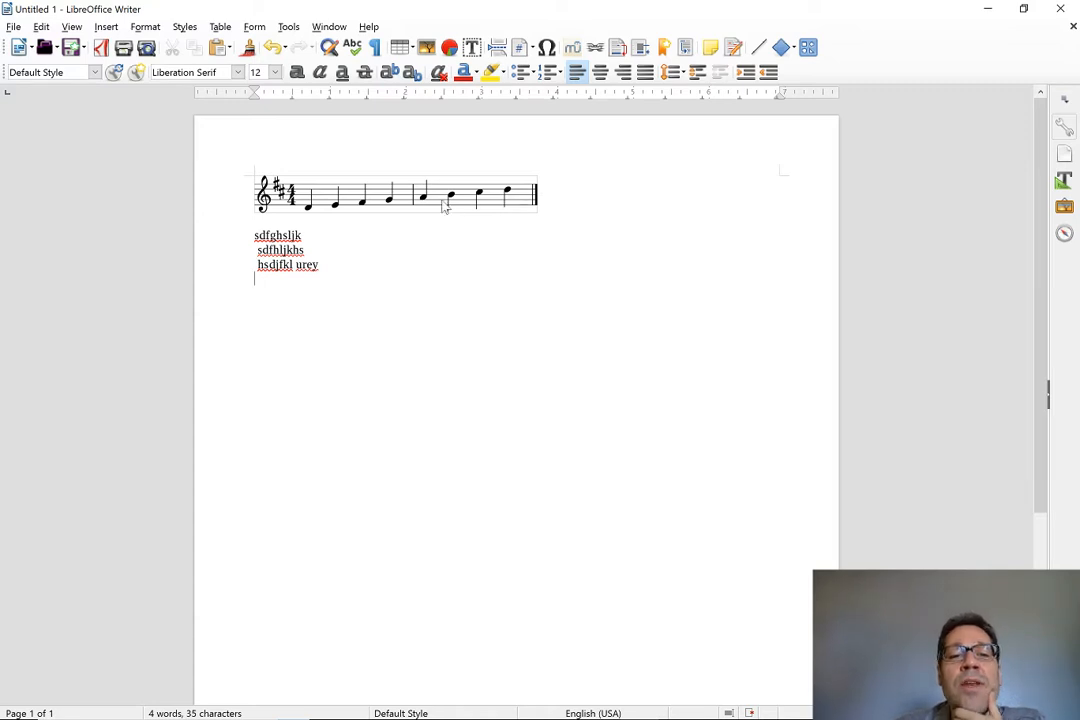
click(372, 180)
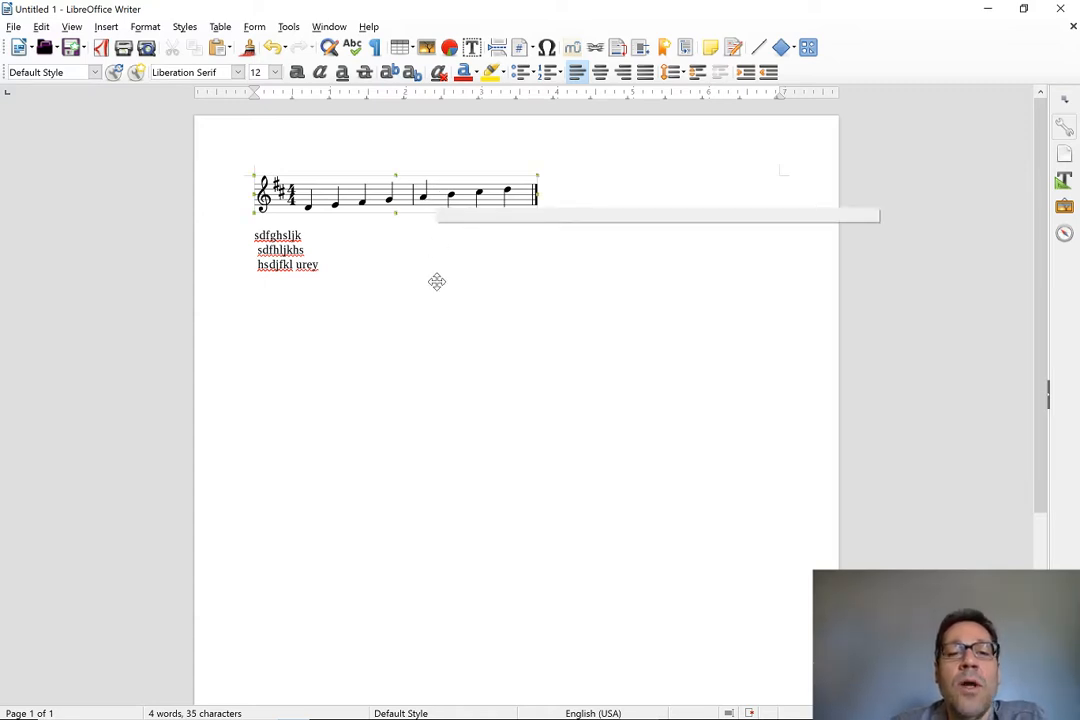
key(Escape)
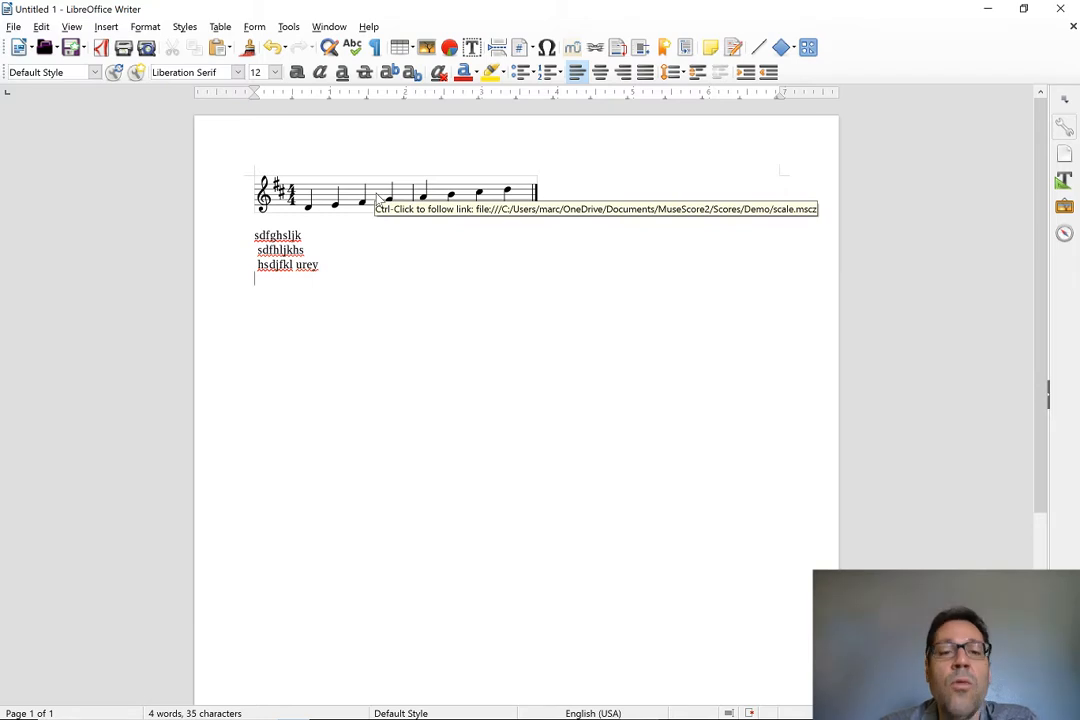
Switch to MuseScore and close the scale score
key(alt+Tab)
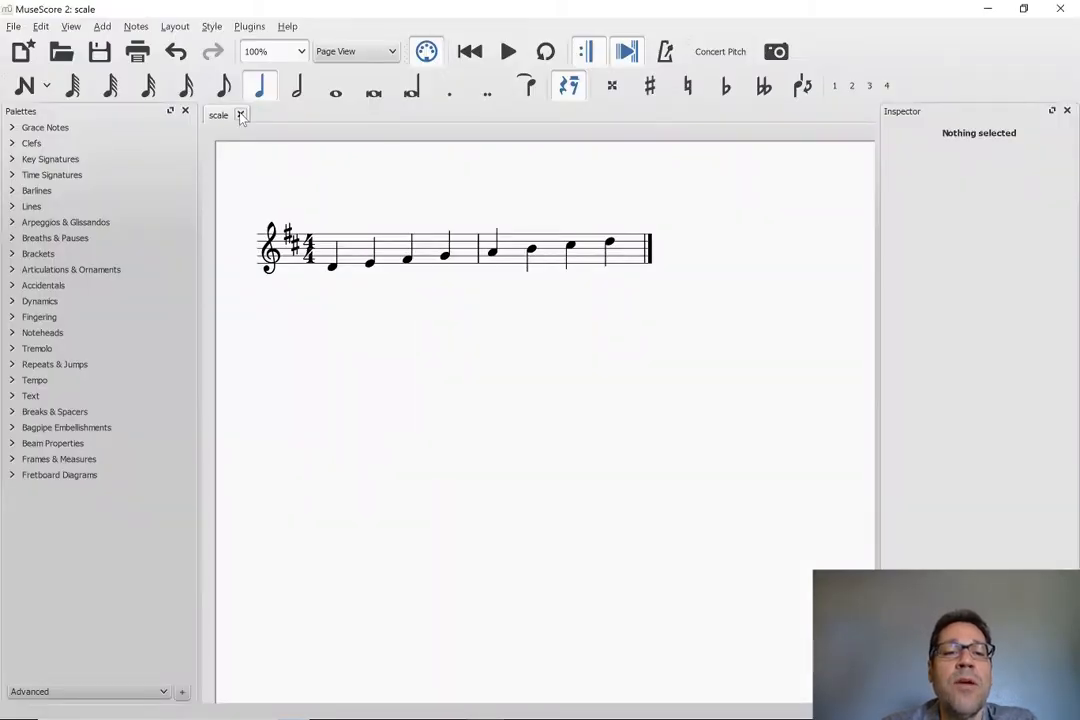
click(241, 115)
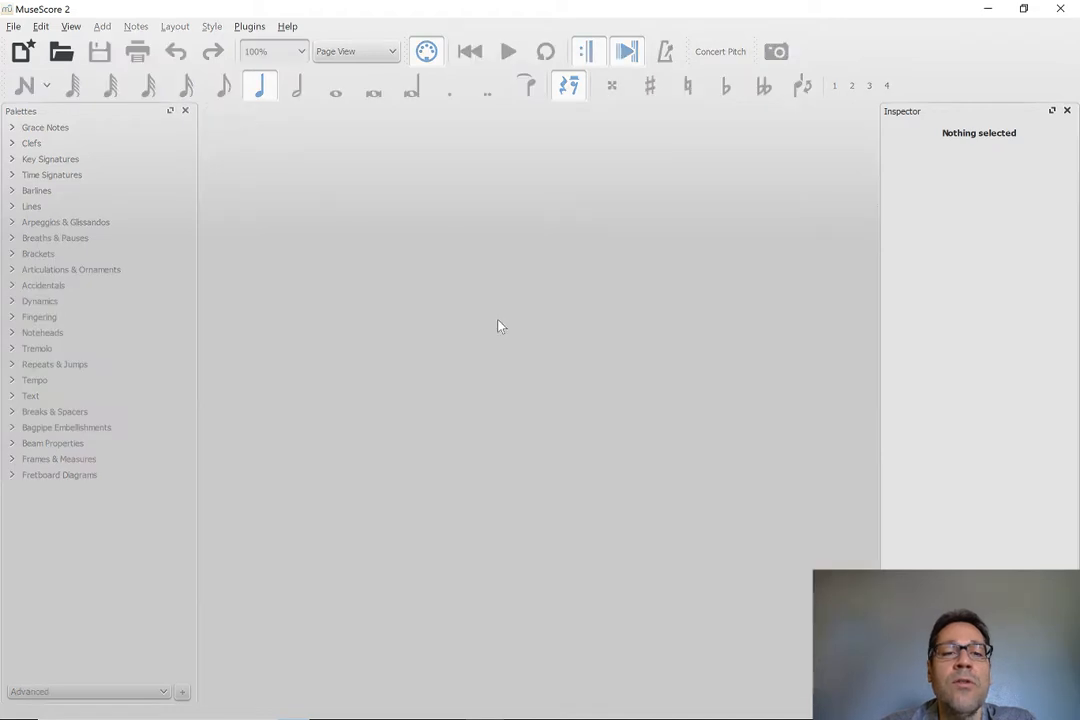
Switch to LibreOffice Writer and follow the inserted scale example's link to reopen scale.mscz in MuseScore
key(alt+Tab)
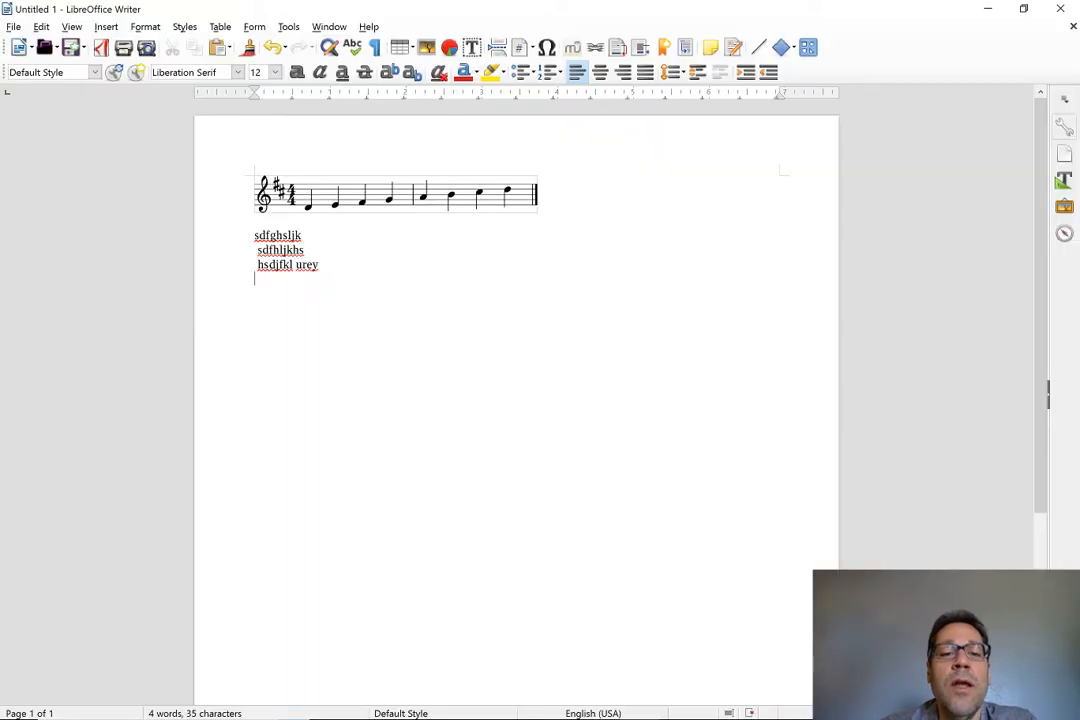
ctrl+click(420, 207)
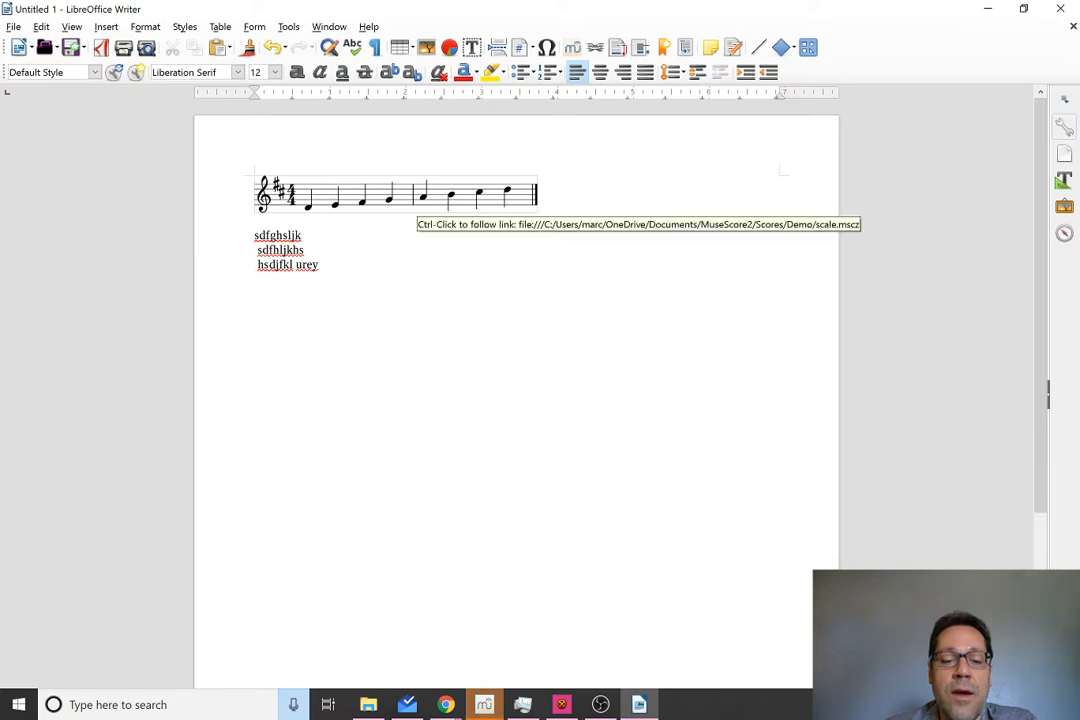
click(484, 706)
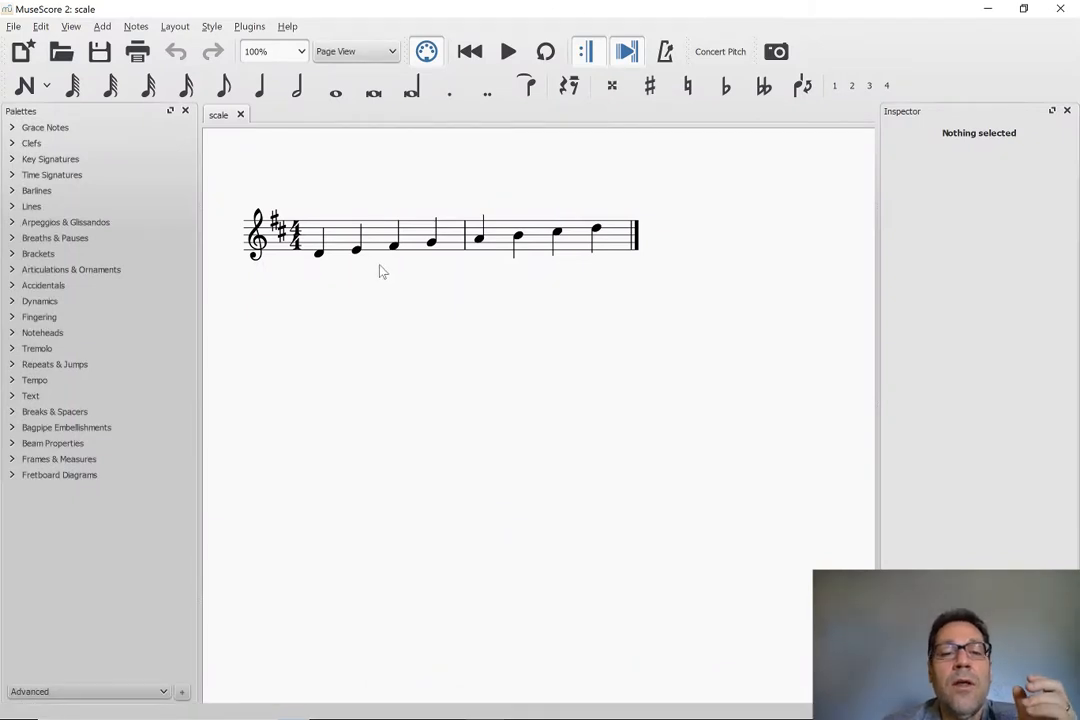
Transpose the whole scale chromatically by closest key to E♭ major / C minor and save the score
click(136, 26)
click(158, 155)
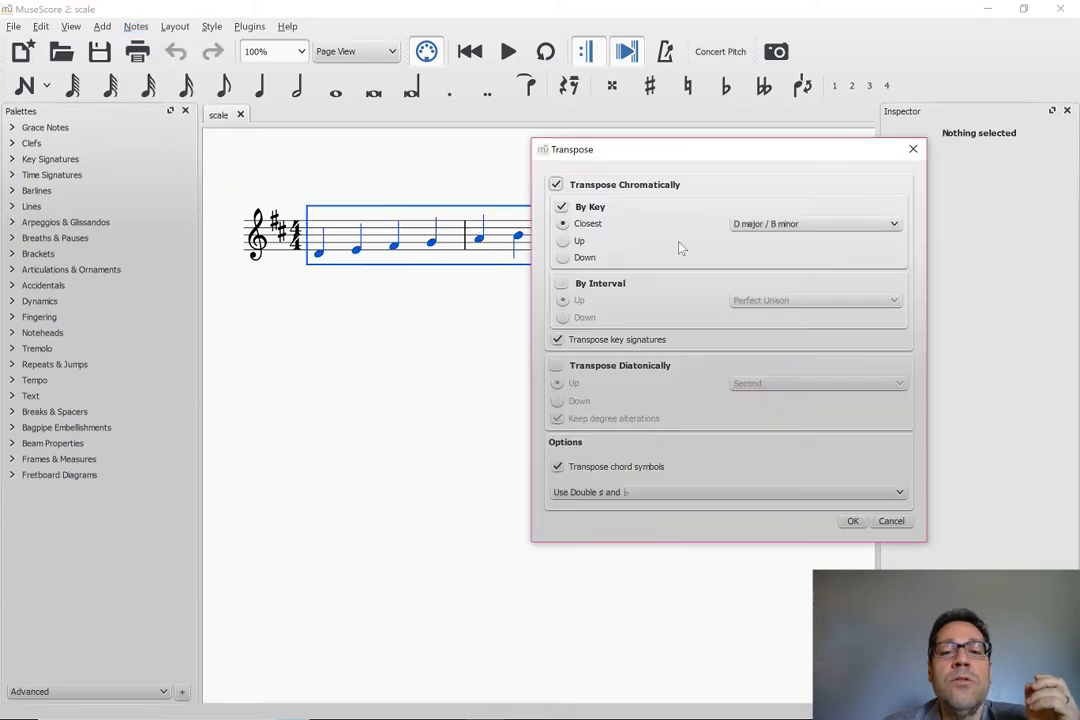
click(766, 225)
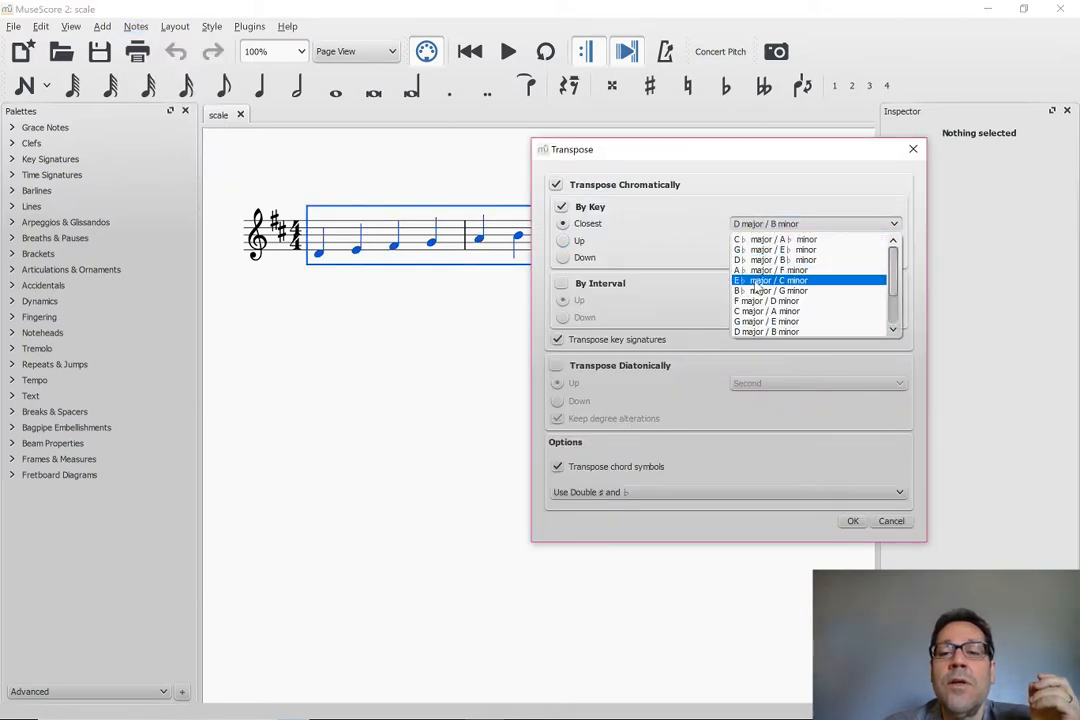
click(770, 280)
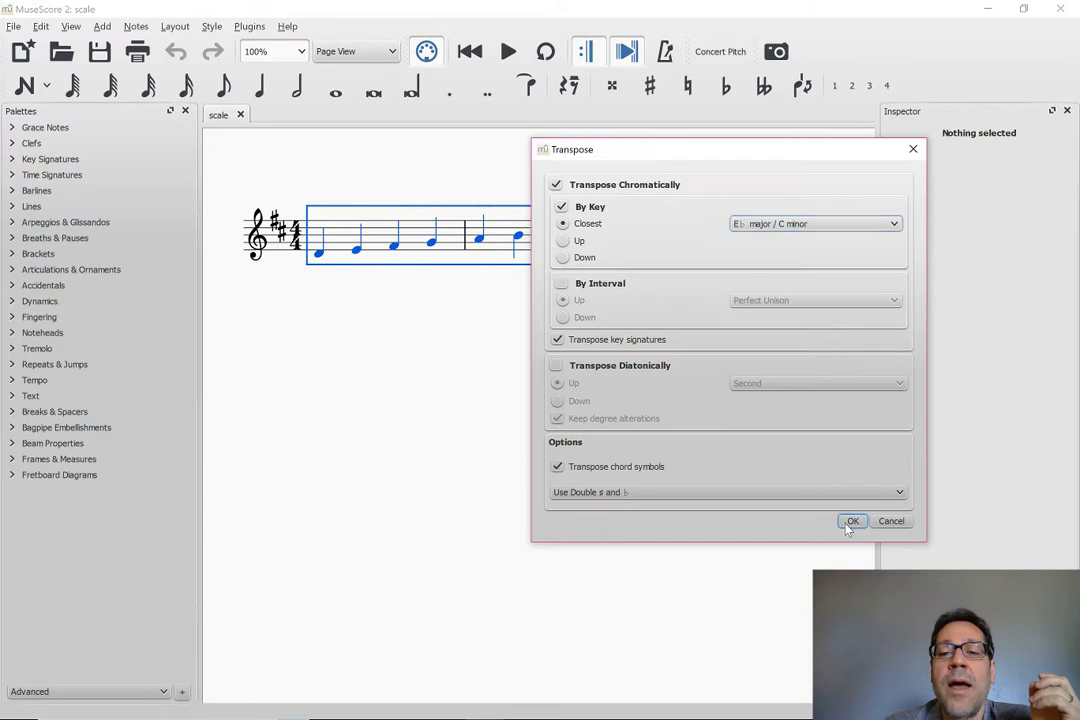
click(851, 521)
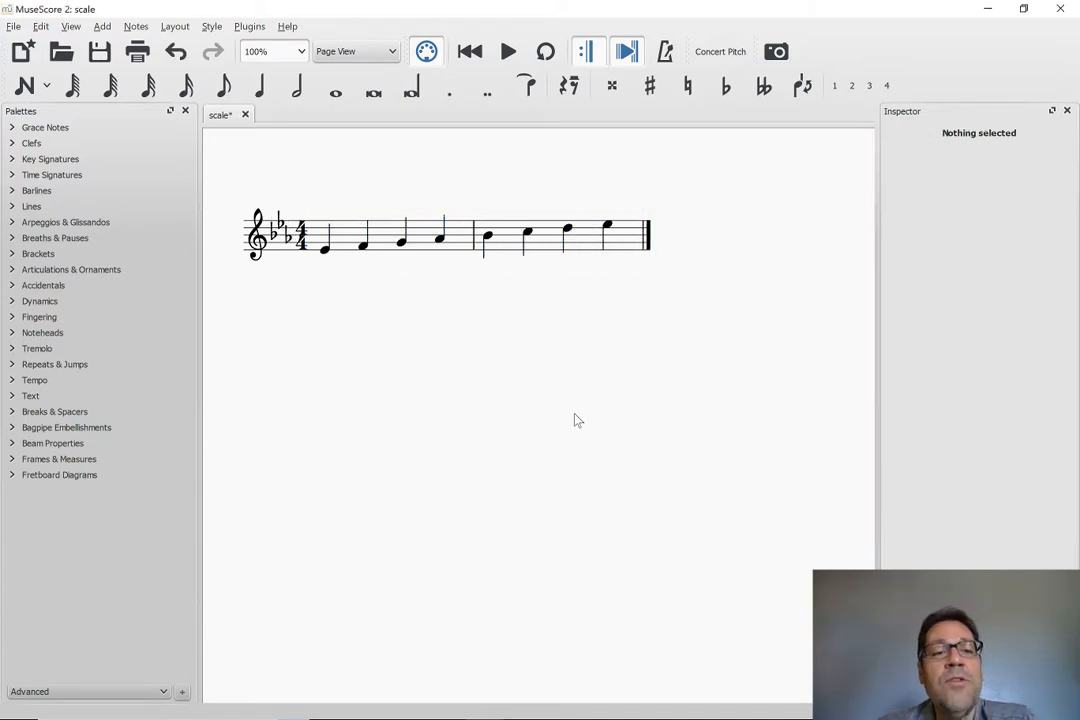
key(ctrl+s)
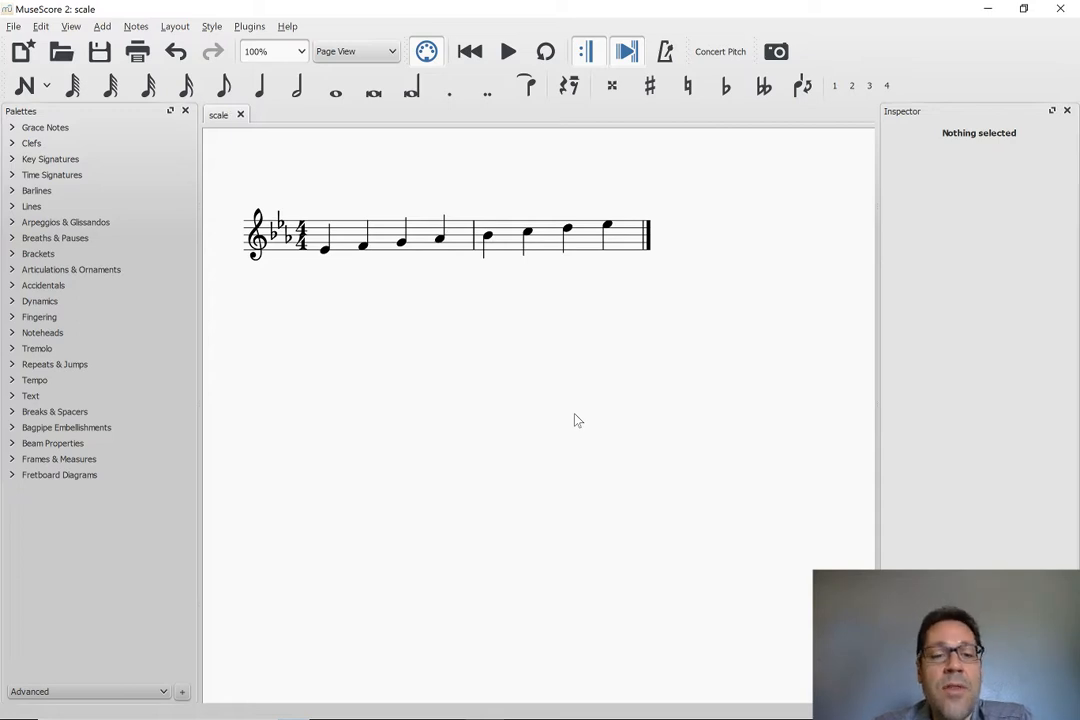
Switch back to LibreOffice Writer and update the scale example from its saved score with the MuseScore extension
key(alt+Tab)
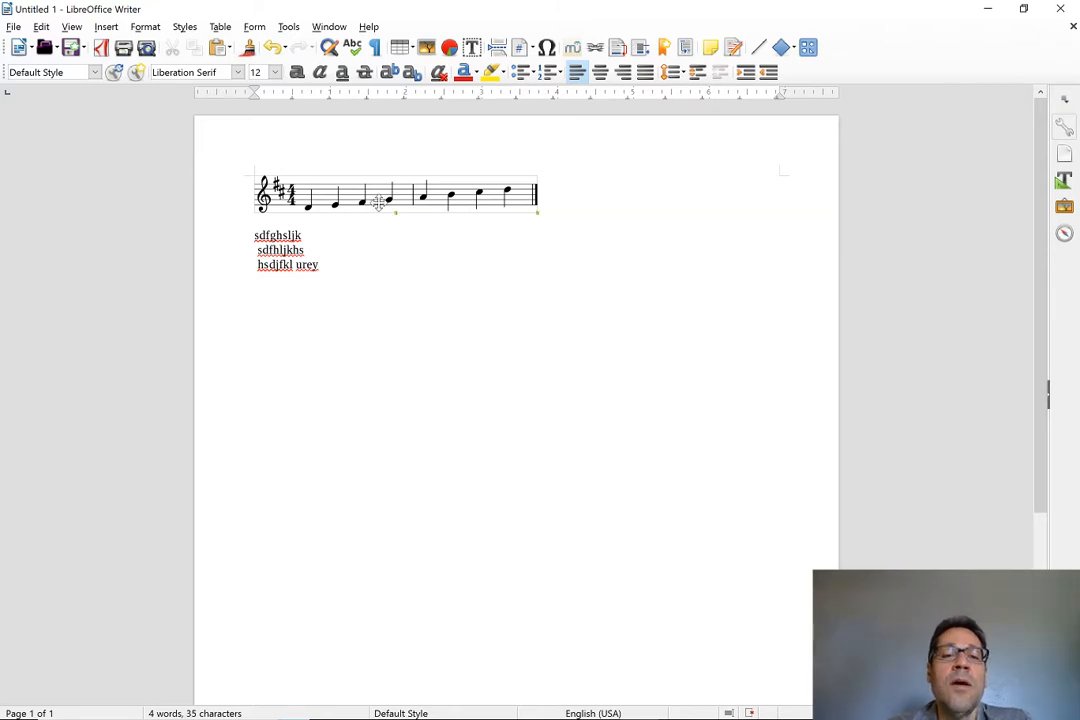
click(573, 50)
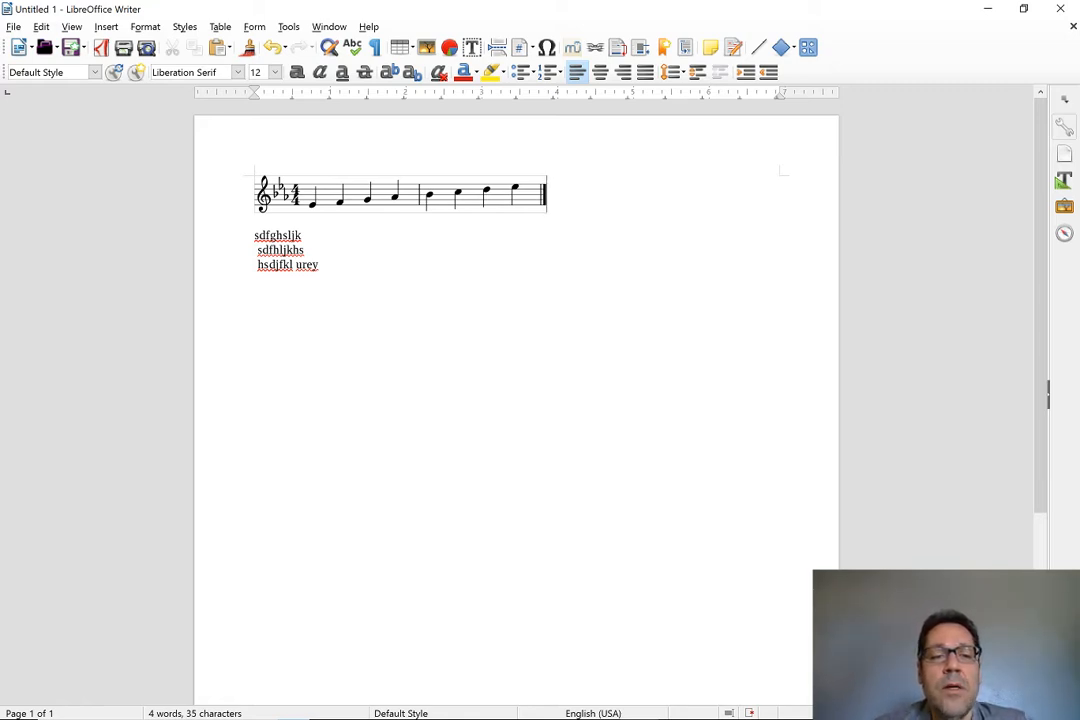
Switch to the Chrome window with the YouTube Live Dashboard and check the live chat
key(alt+Tab)
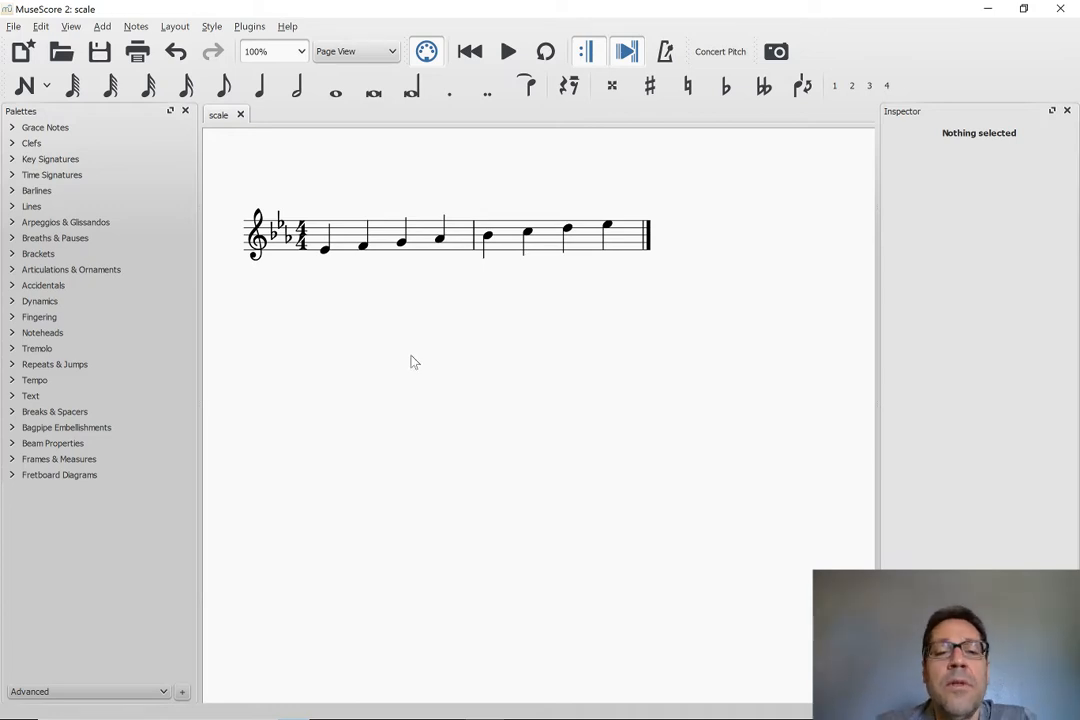
key(alt+Tab)
key(alt+Tab)
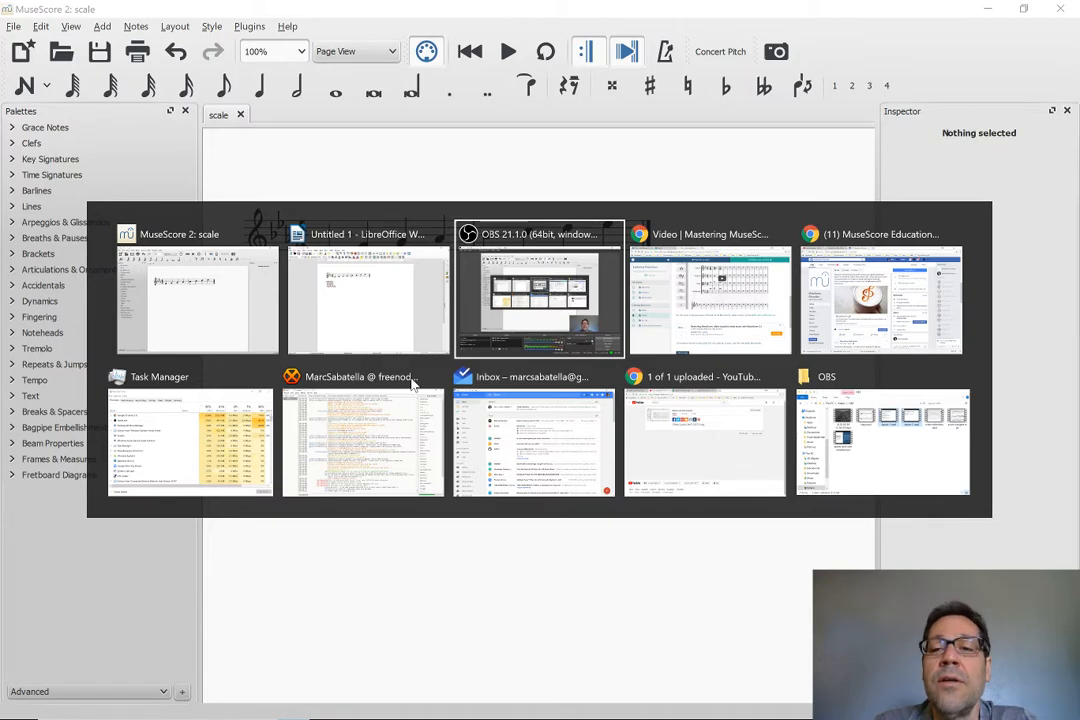
key(alt+Tab)
key(alt+Tab)
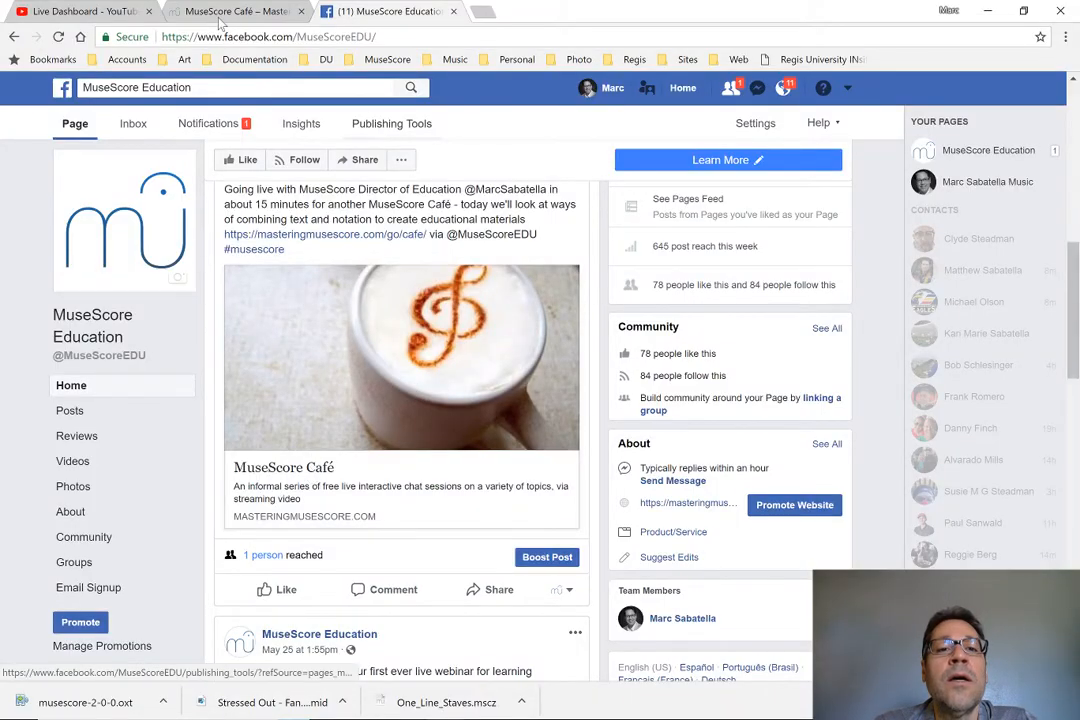
click(99, 14)
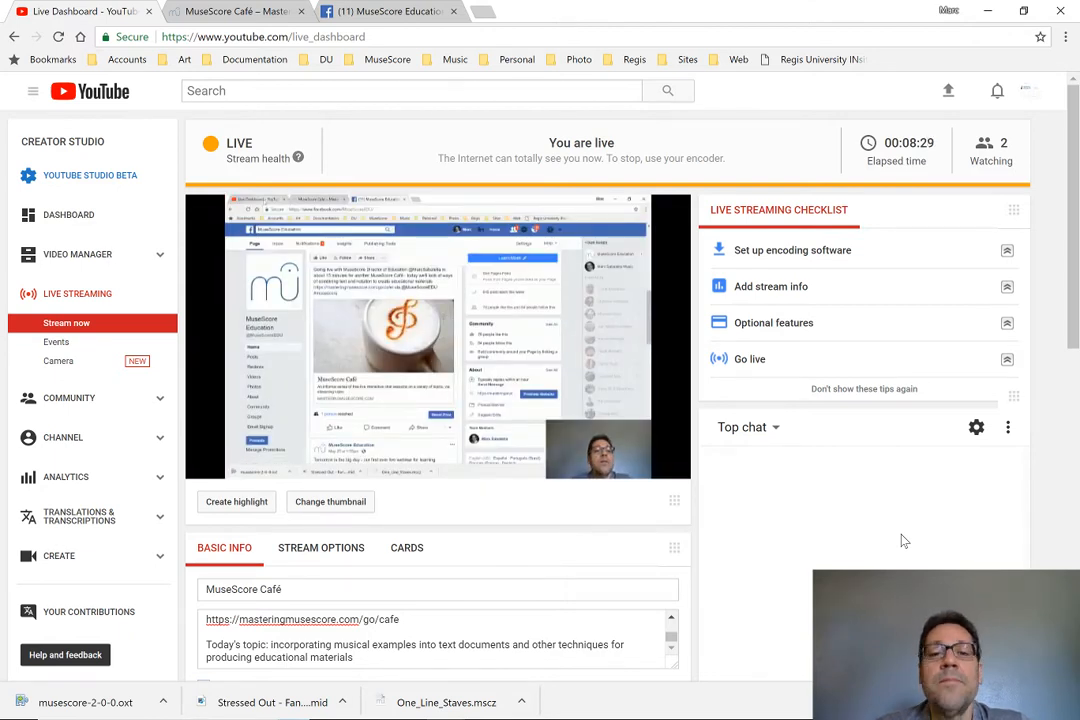
Switch to MuseScore and create an untitled score from the Treble Clef template with no sharps or flats, 4/4 time and 32 measures
key(alt+Tab)
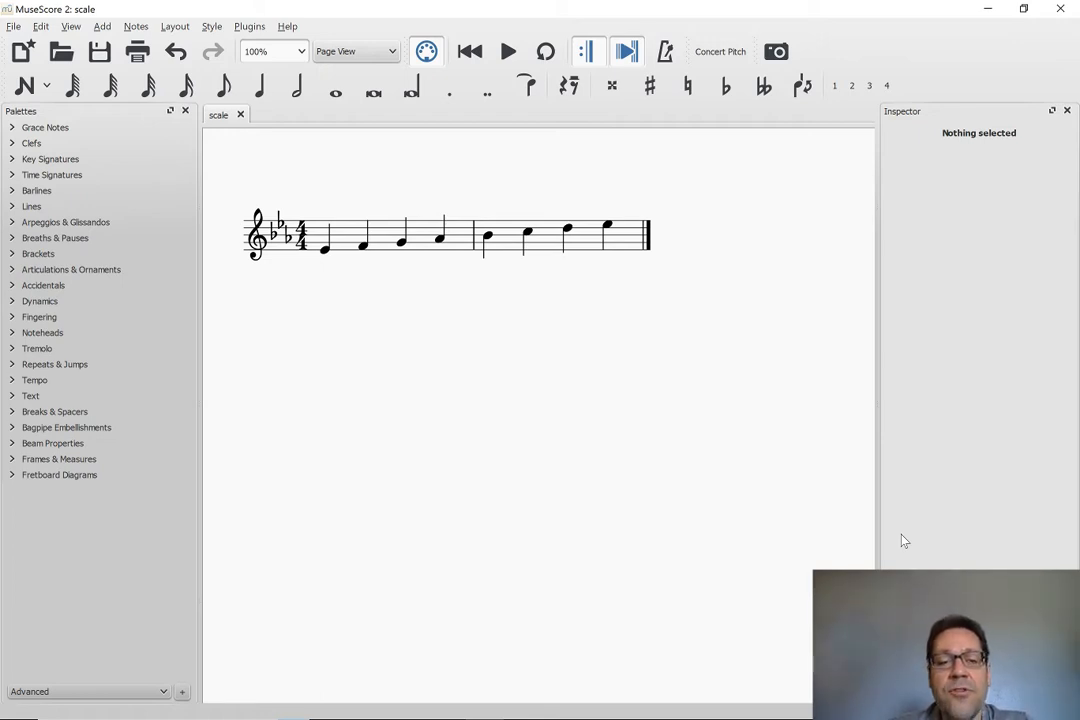
key(ctrl+n)
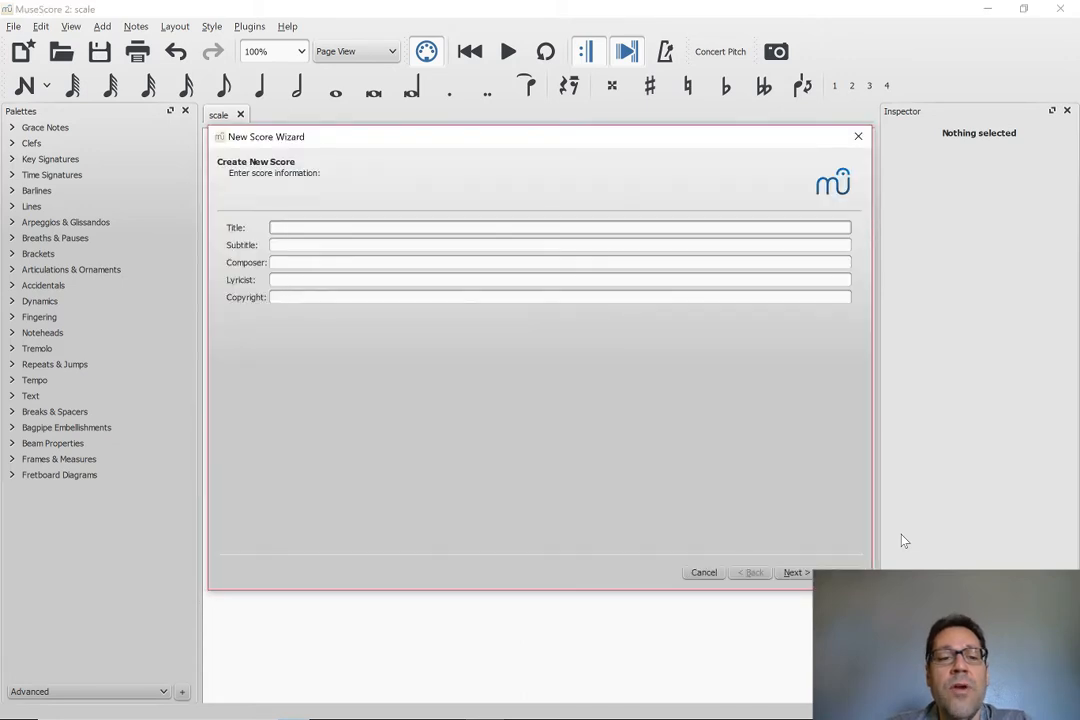
key(Return)
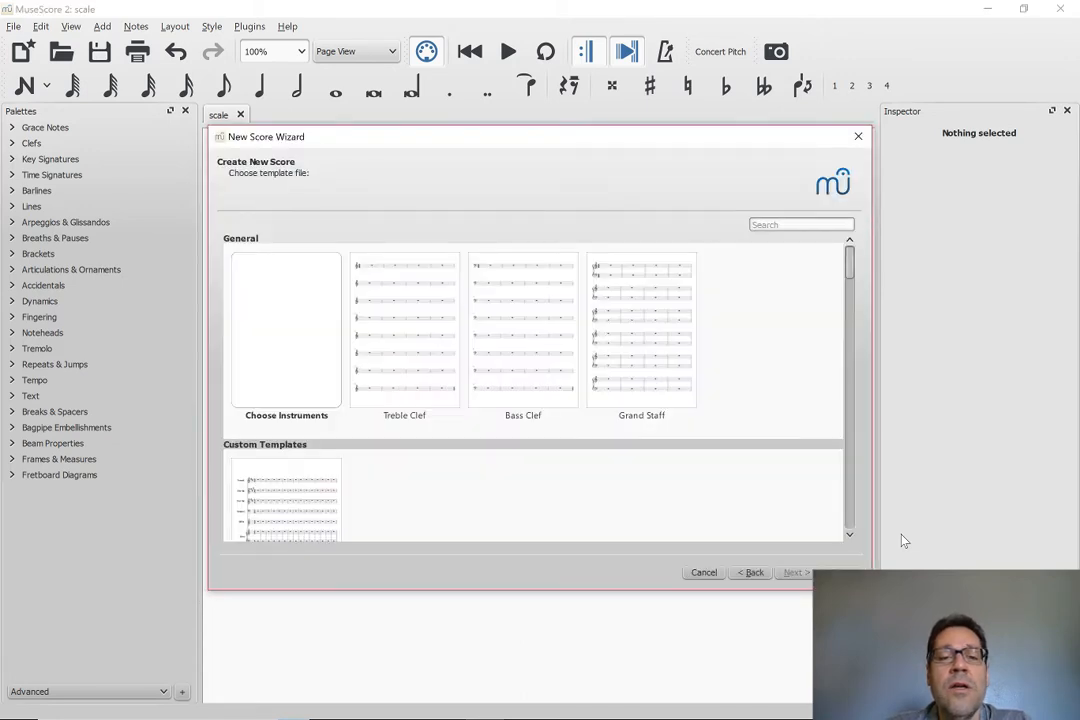
double_click(400, 360)
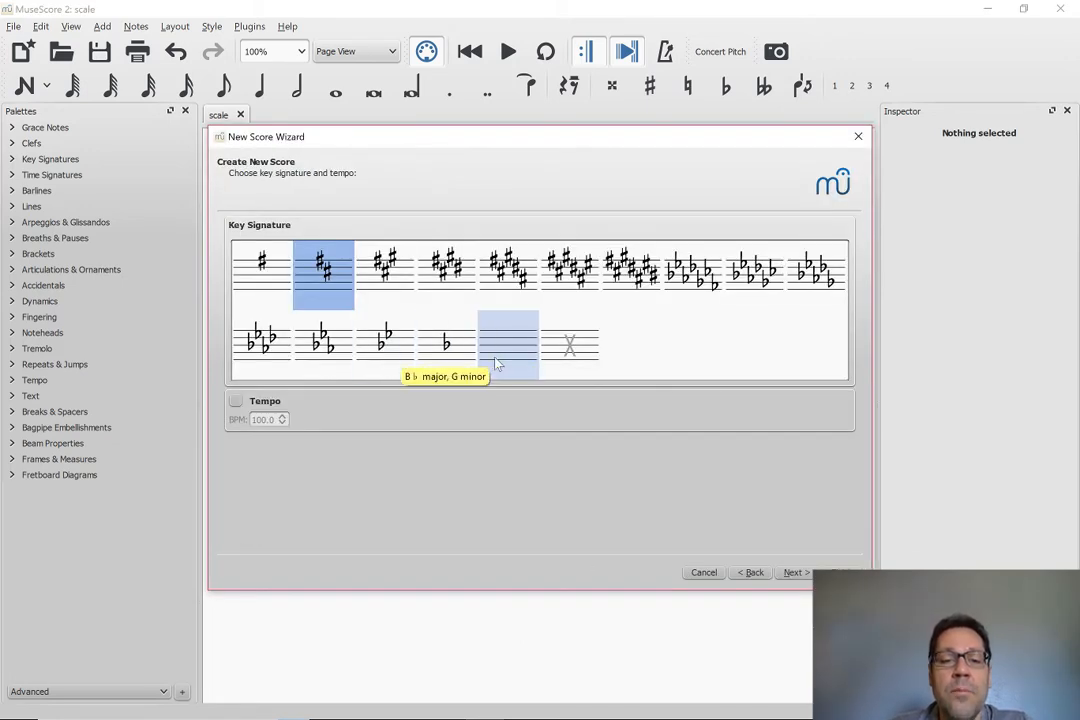
click(526, 358)
key(Return)
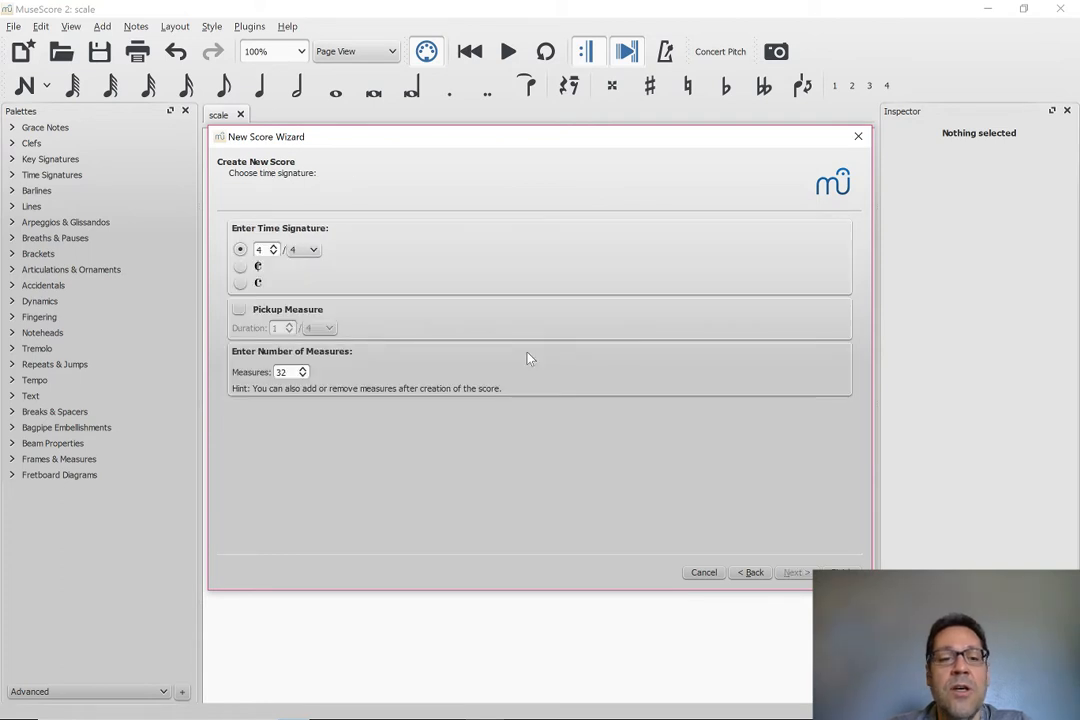
key(Return)
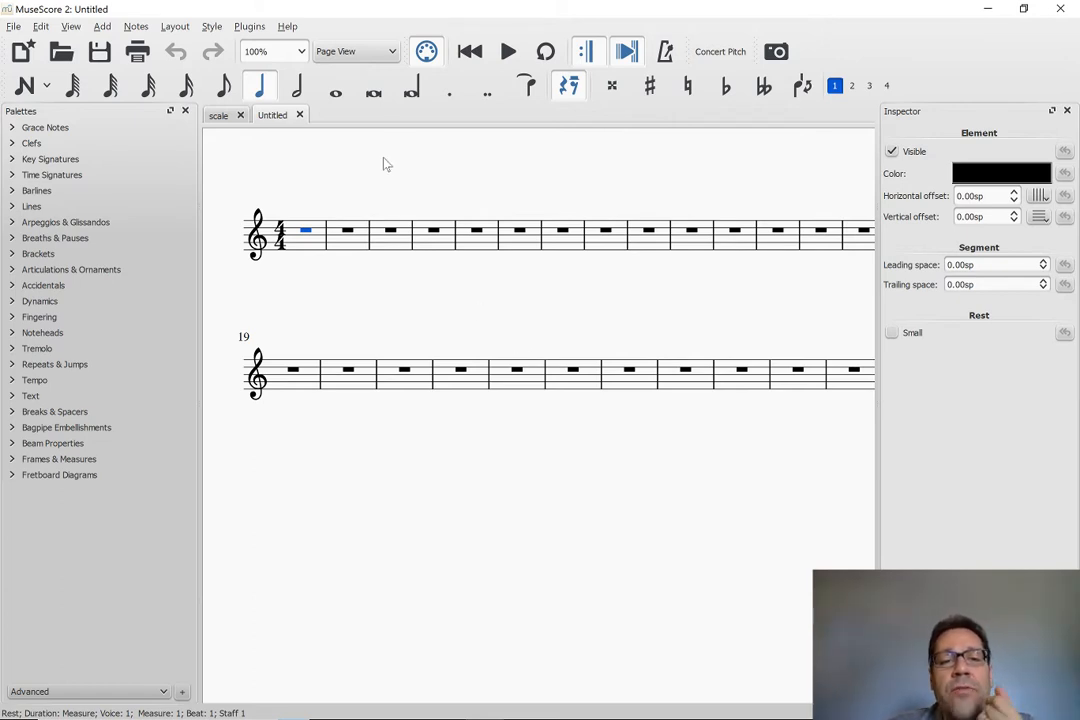
Add the title "Scale Handout" above the first staff of the new score
right_click(355, 163)
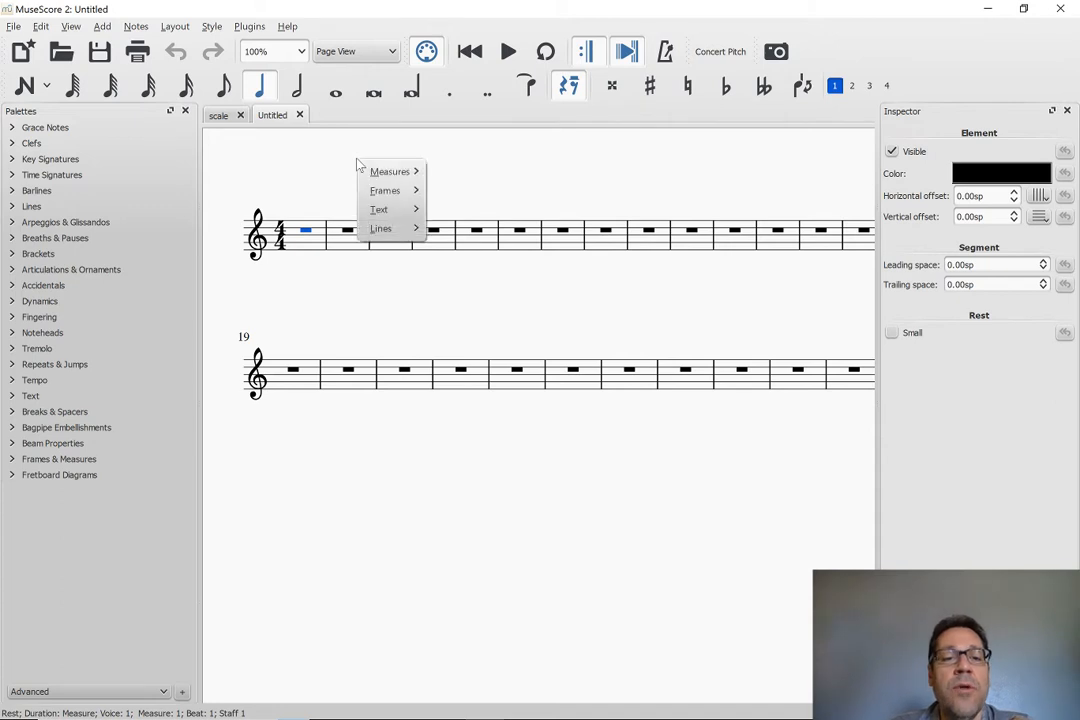
mouse_move(393, 212)
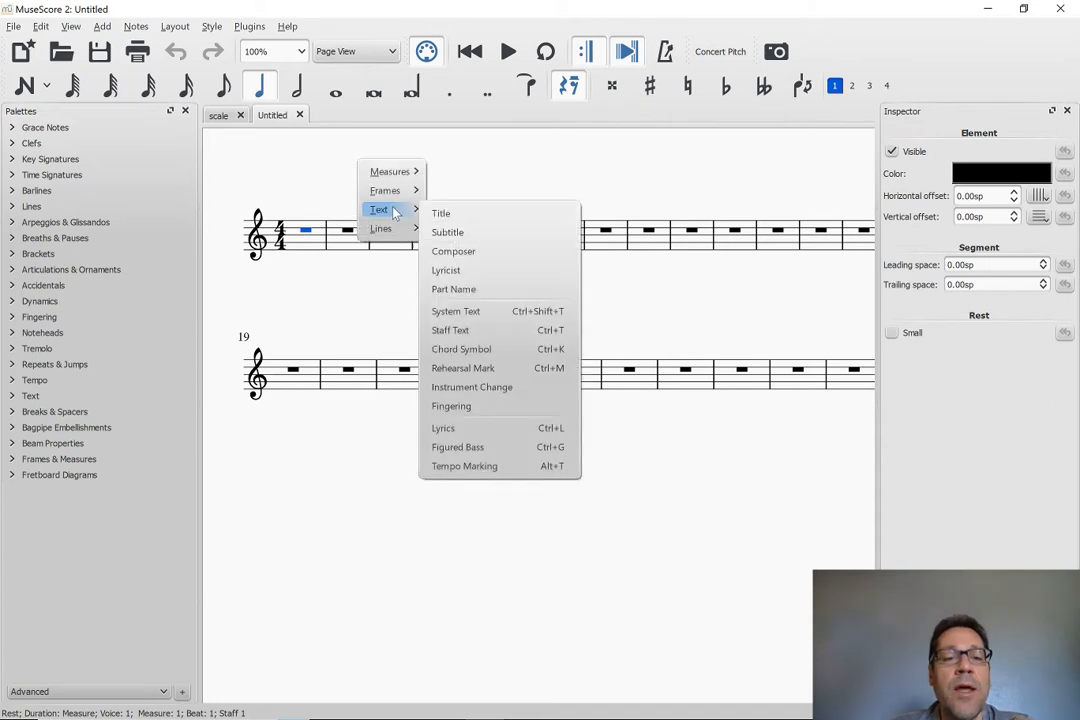
click(453, 213)
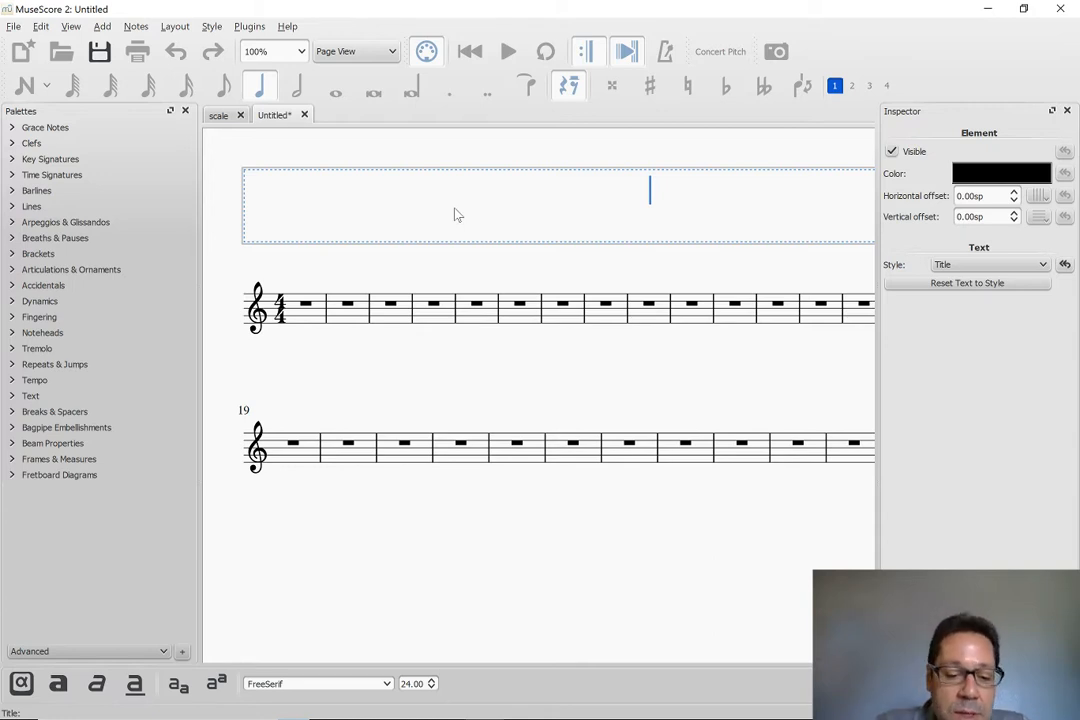
text(S)
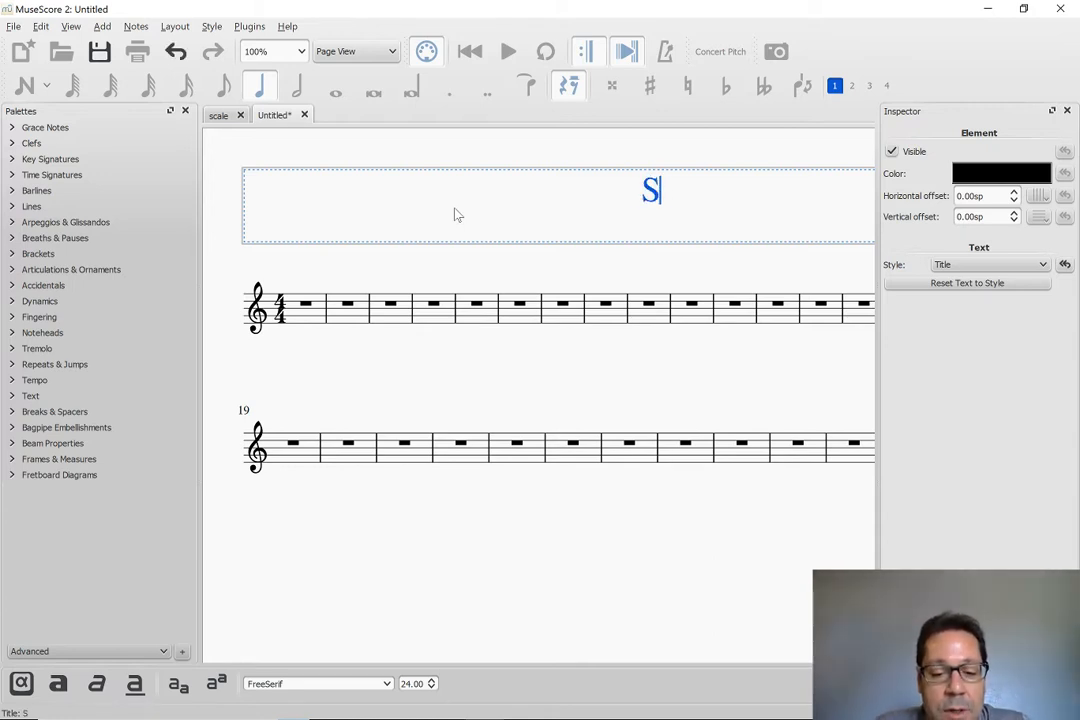
text(cale Handout)
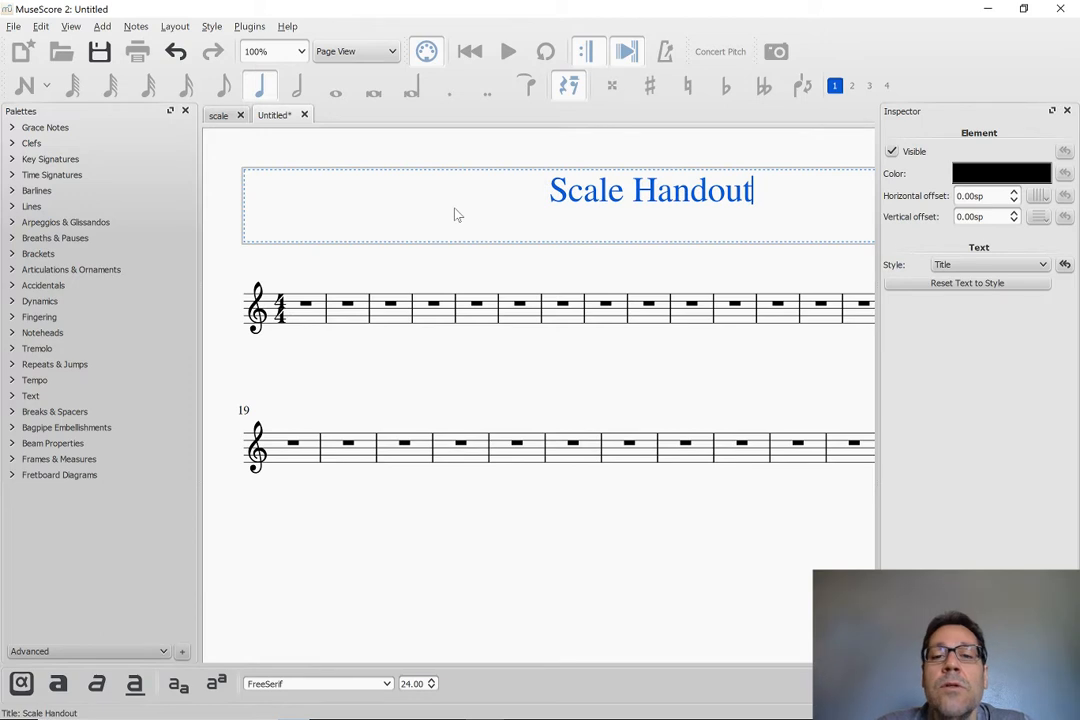
key(Escape)
scroll(455, 215, up, 1)
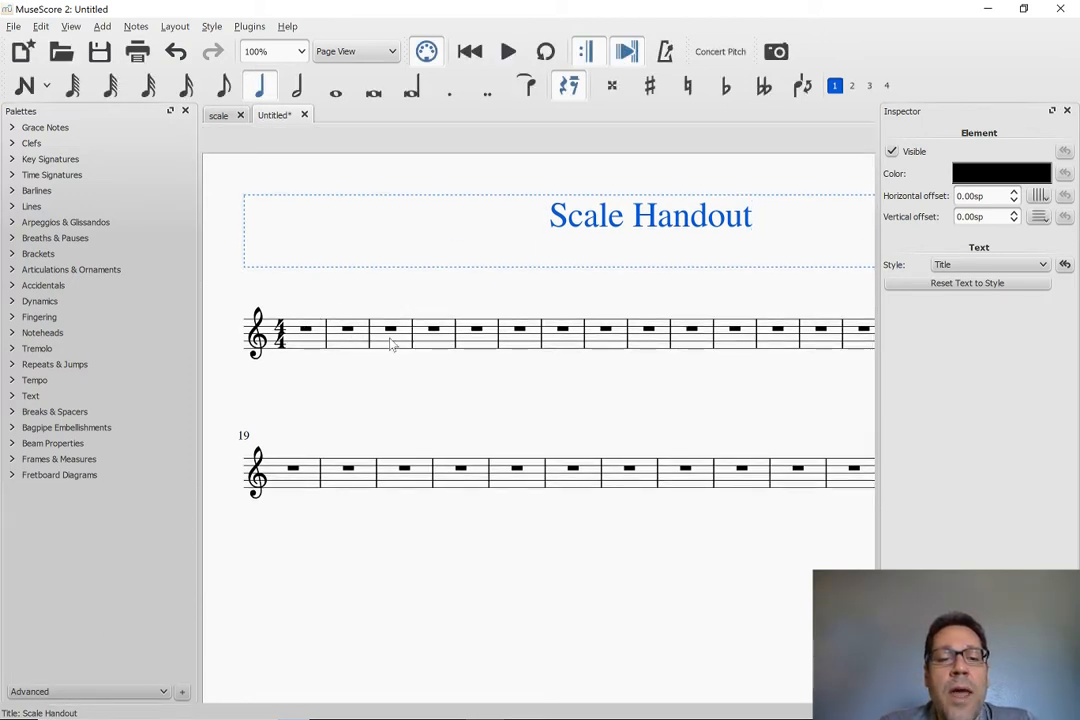
Insert system breaks at the barlines ending measures 4 and 8
click(455, 343)
key(Return)
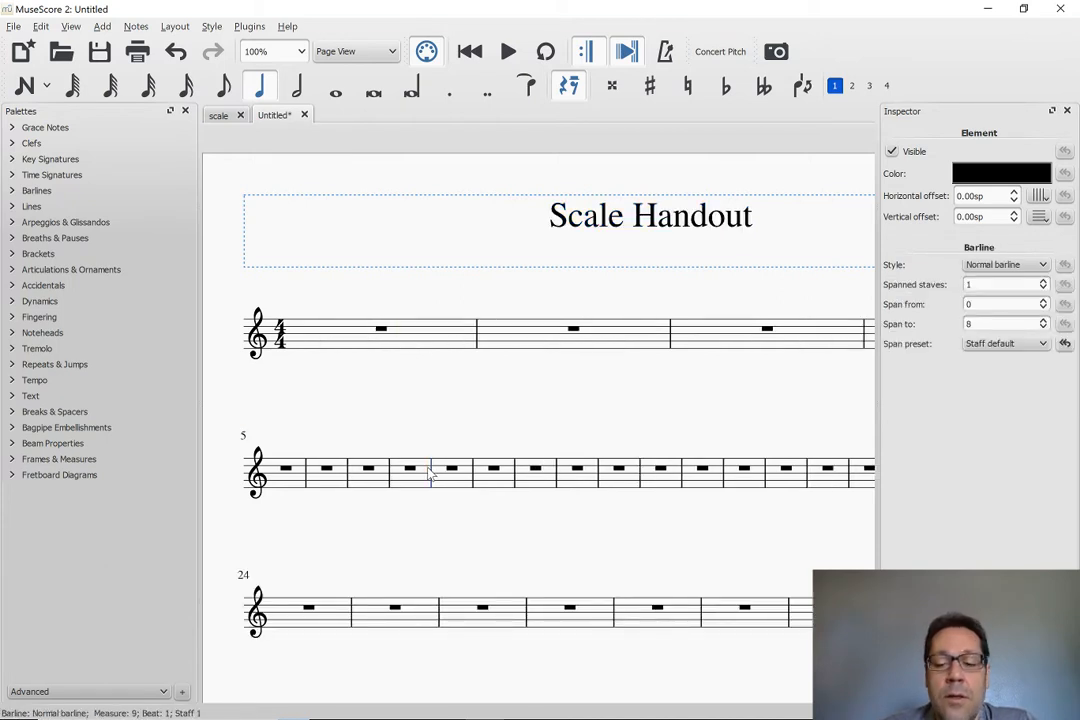
key(Return)
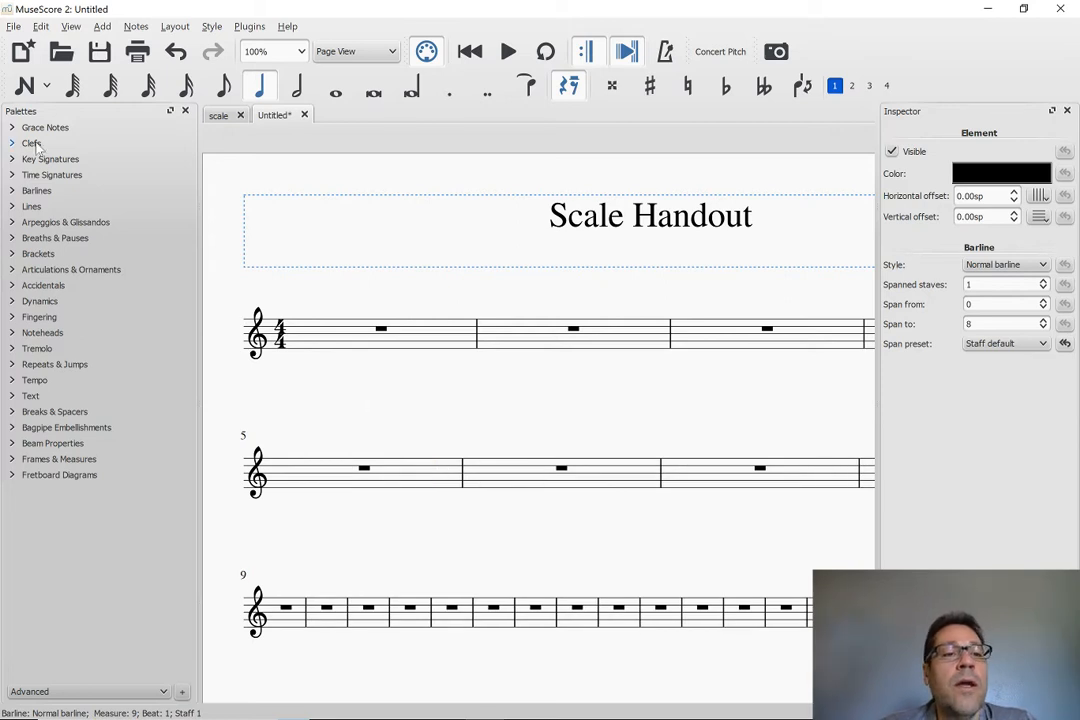
Apply system breaks every four measures to the entire score and clear the selection
click(41, 27)
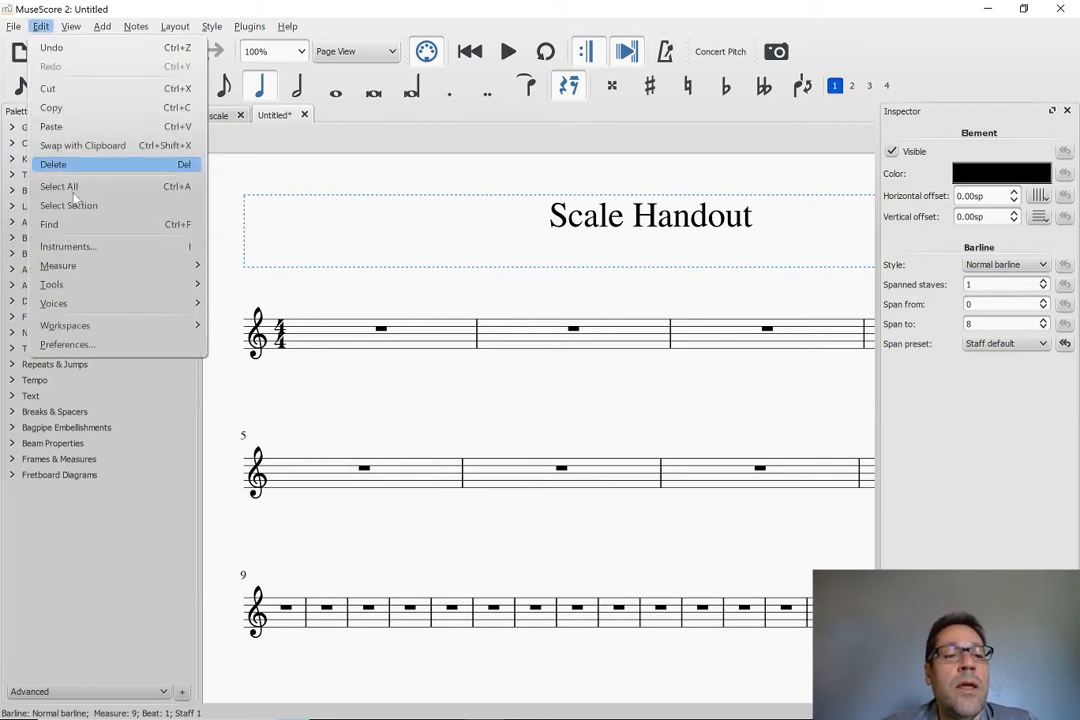
mouse_move(116, 296)
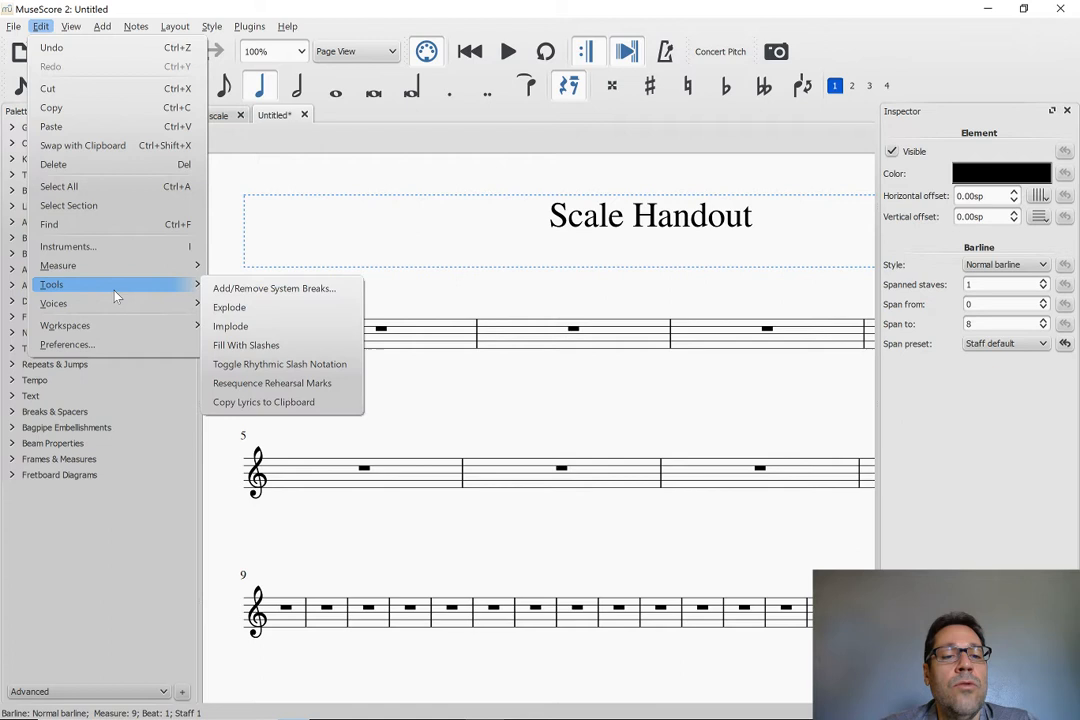
click(247, 295)
key(ctrl+a)
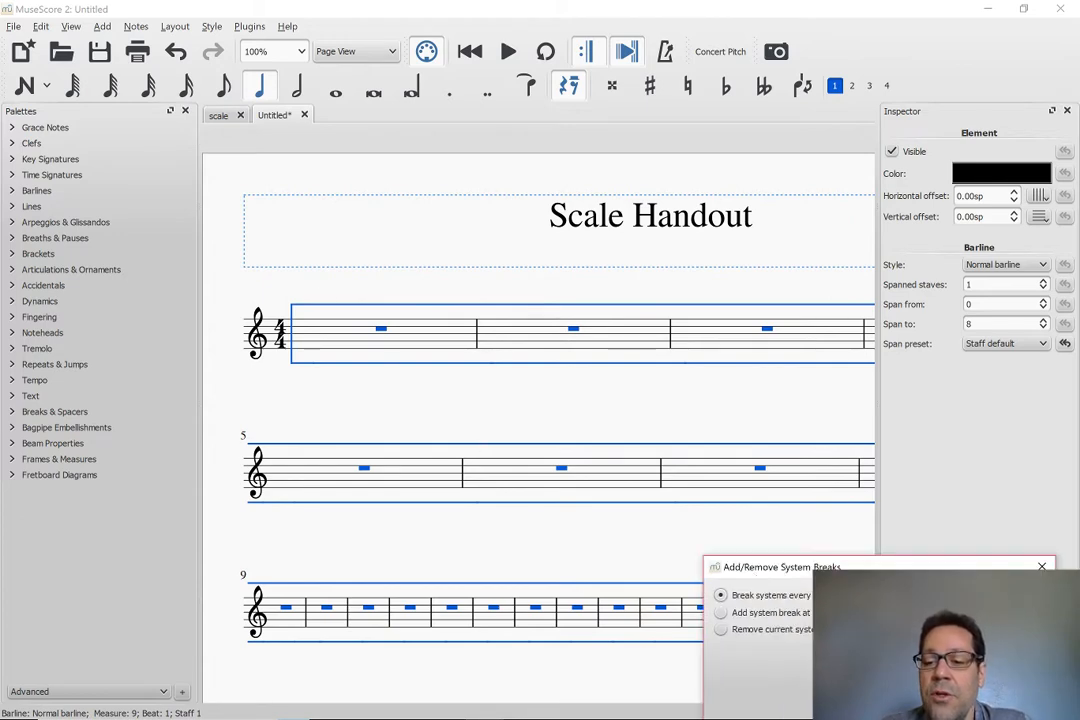
key(Escape)
key(Escape)
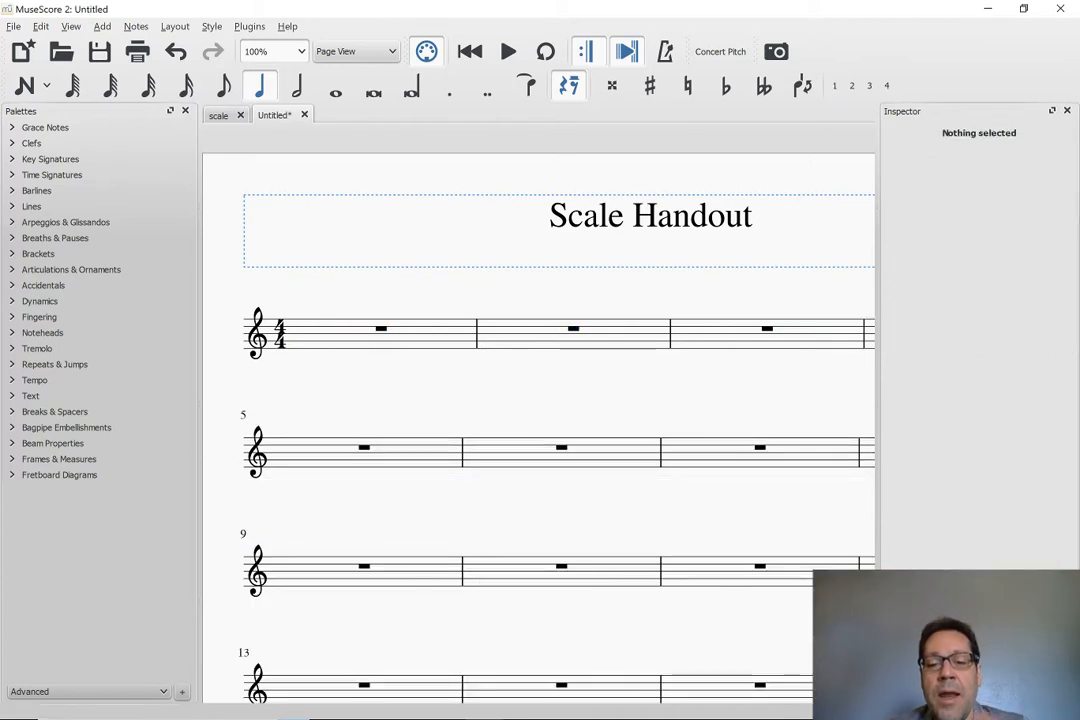
Insert a text frame before measure 1, between the title and the first staff
click(301, 345)
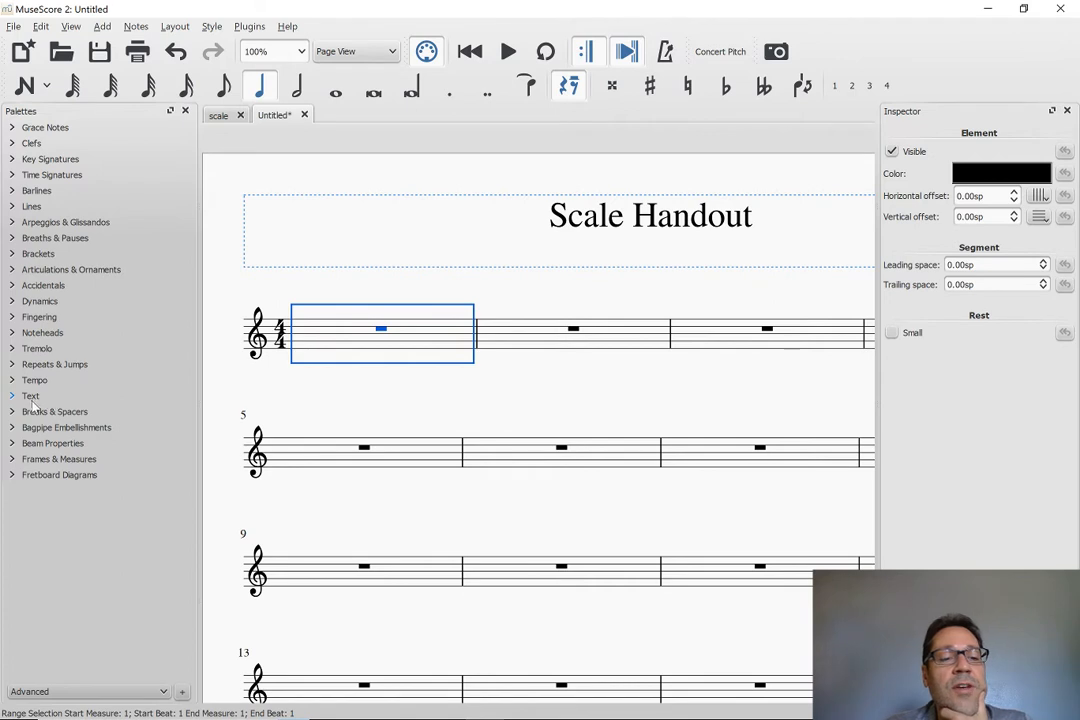
click(45, 459)
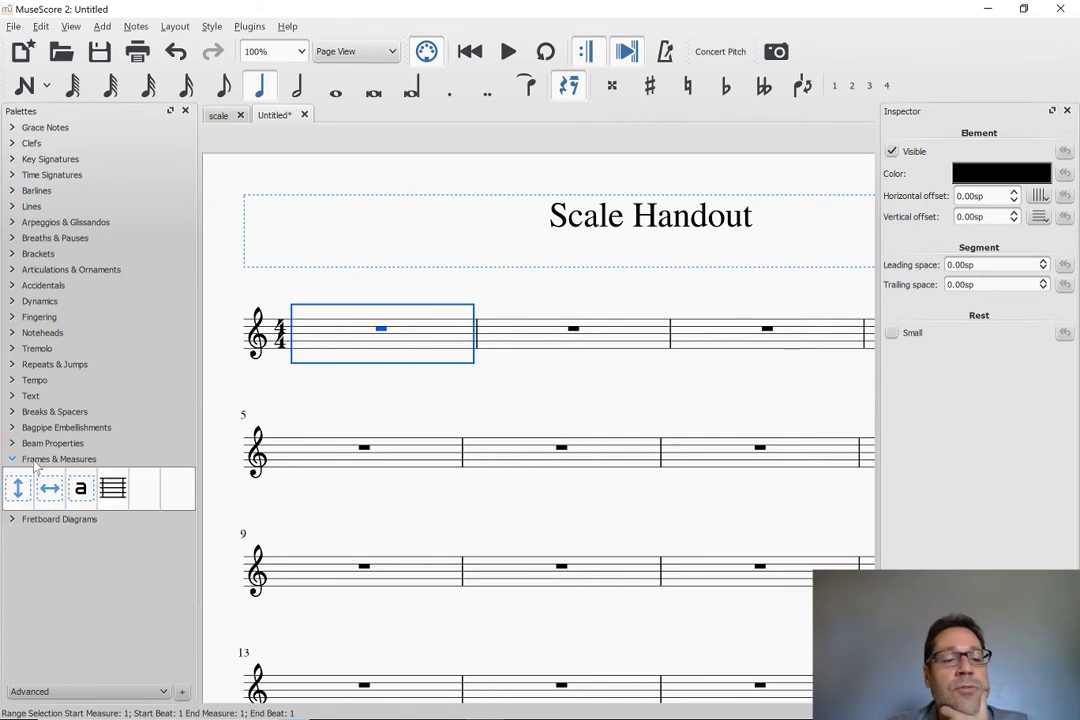
double_click(80, 488)
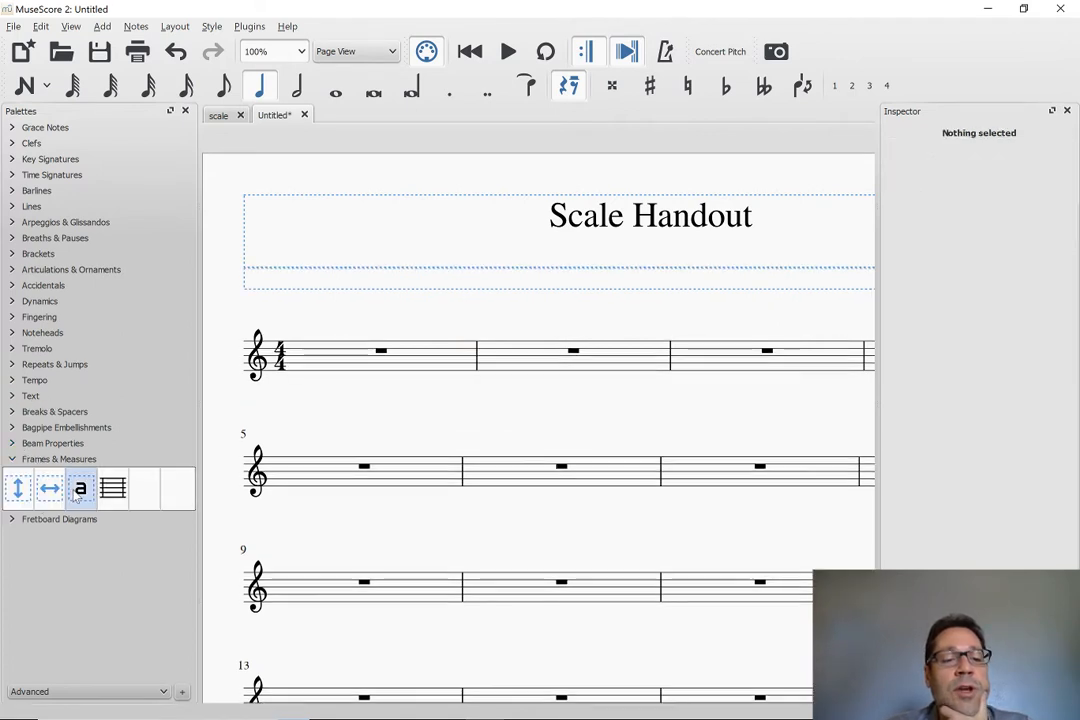
Enter "1. Here is a D major scale" in the text frame above the first staff
click(284, 285)
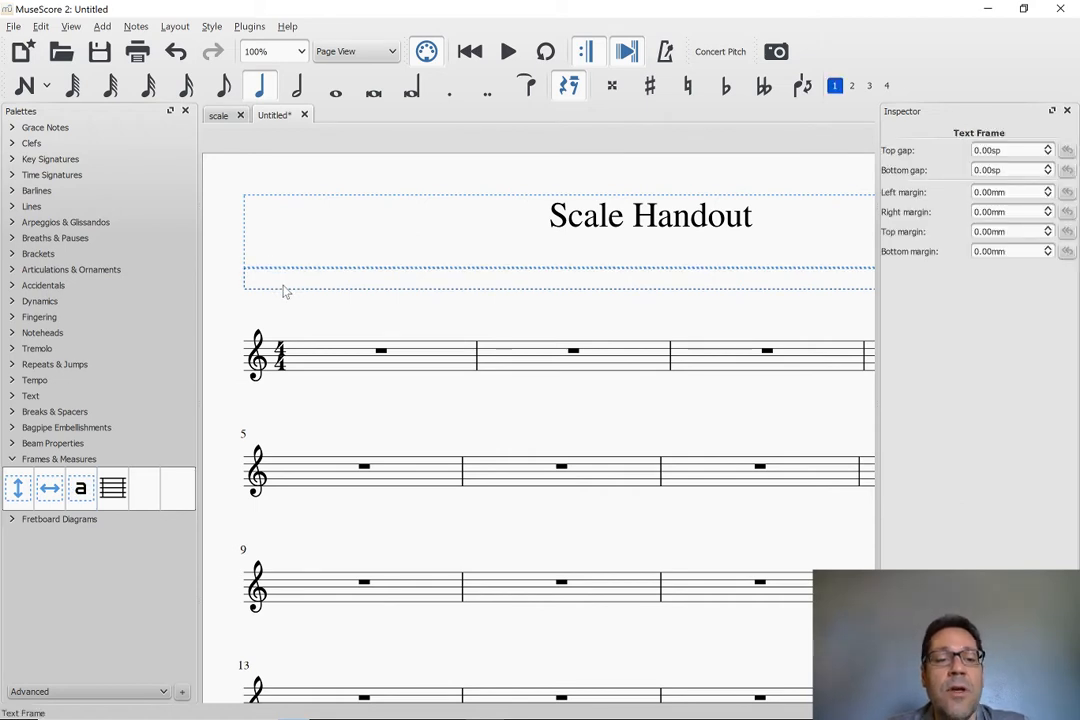
double_click(284, 290)
text(1. )
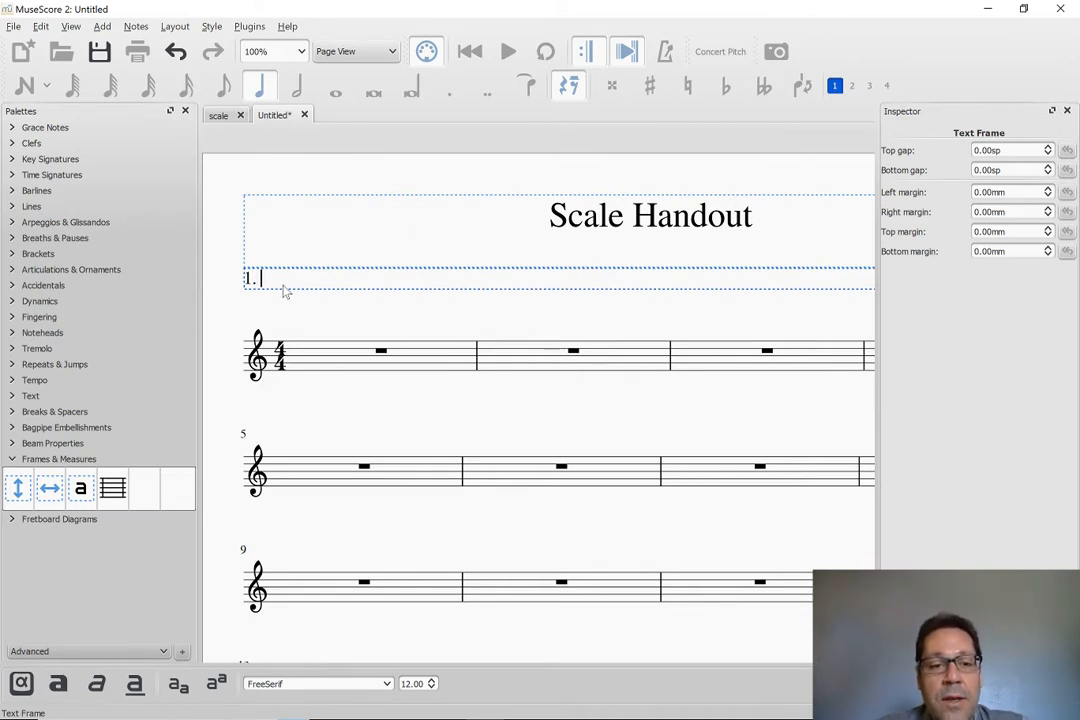
text(Here)
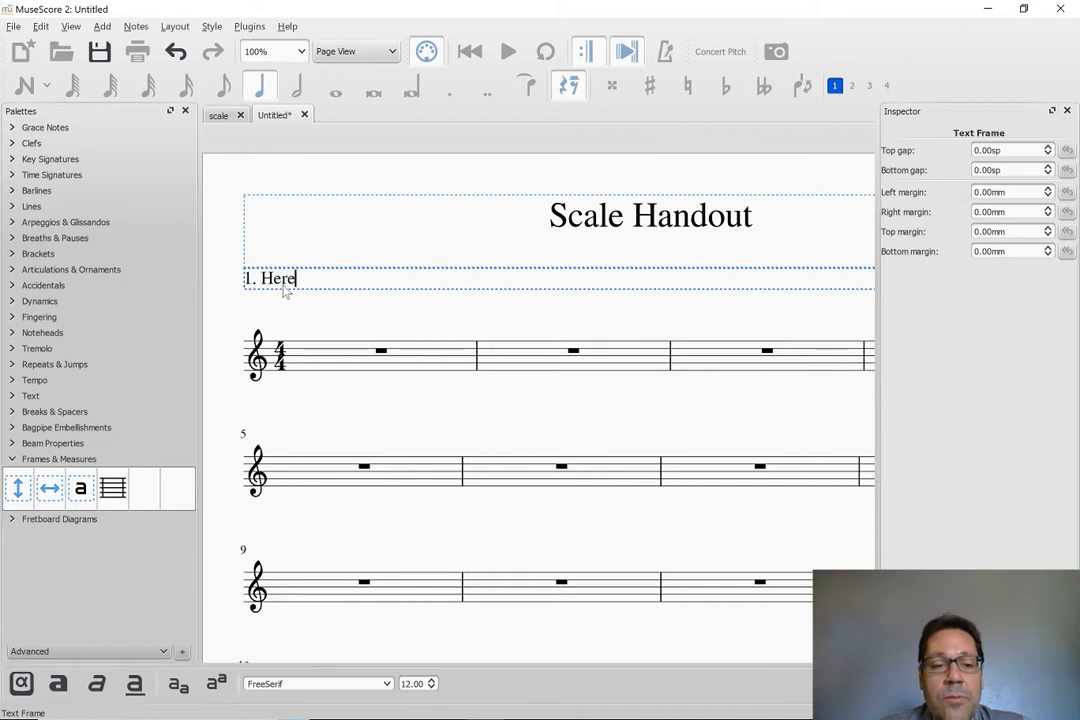
text( is a D)
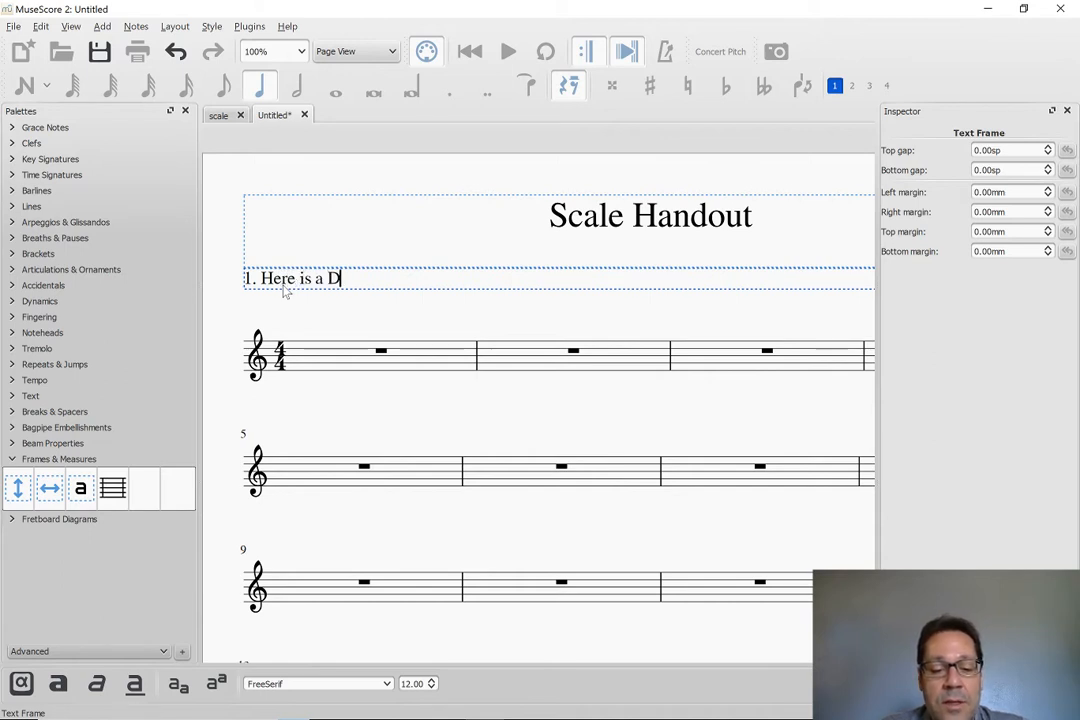
text( major scale)
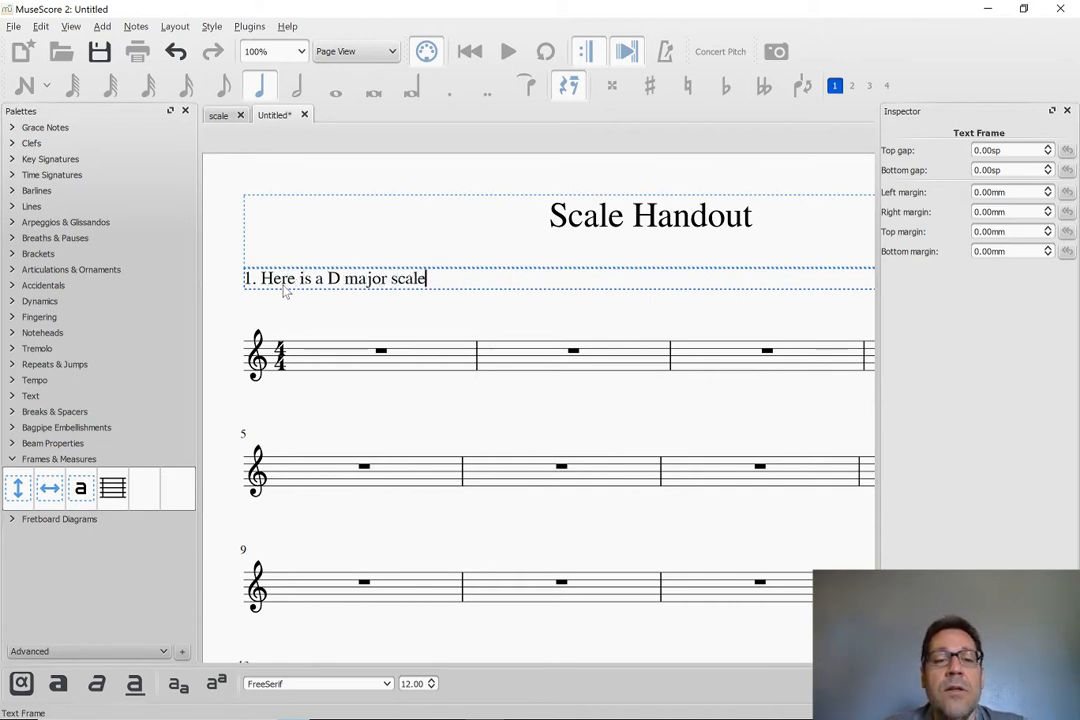
key(Escape)
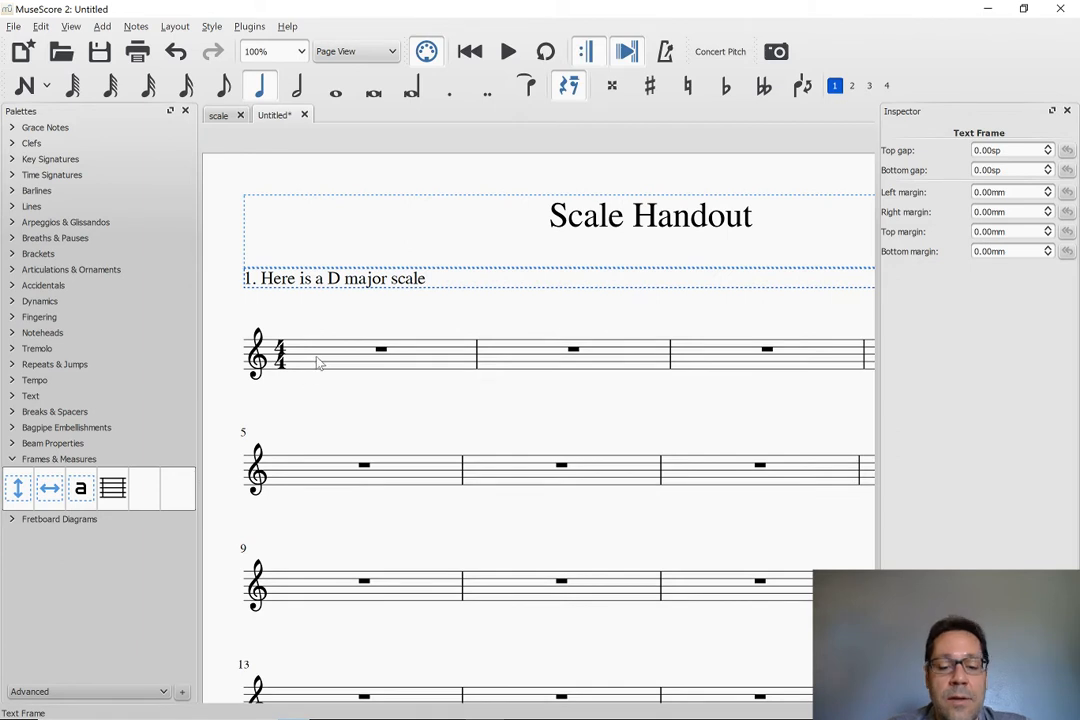
Enter an ascending D major scale from D5 to D6 in quarter notes across measures 1 and 2, with F# and C#
click(315, 362)
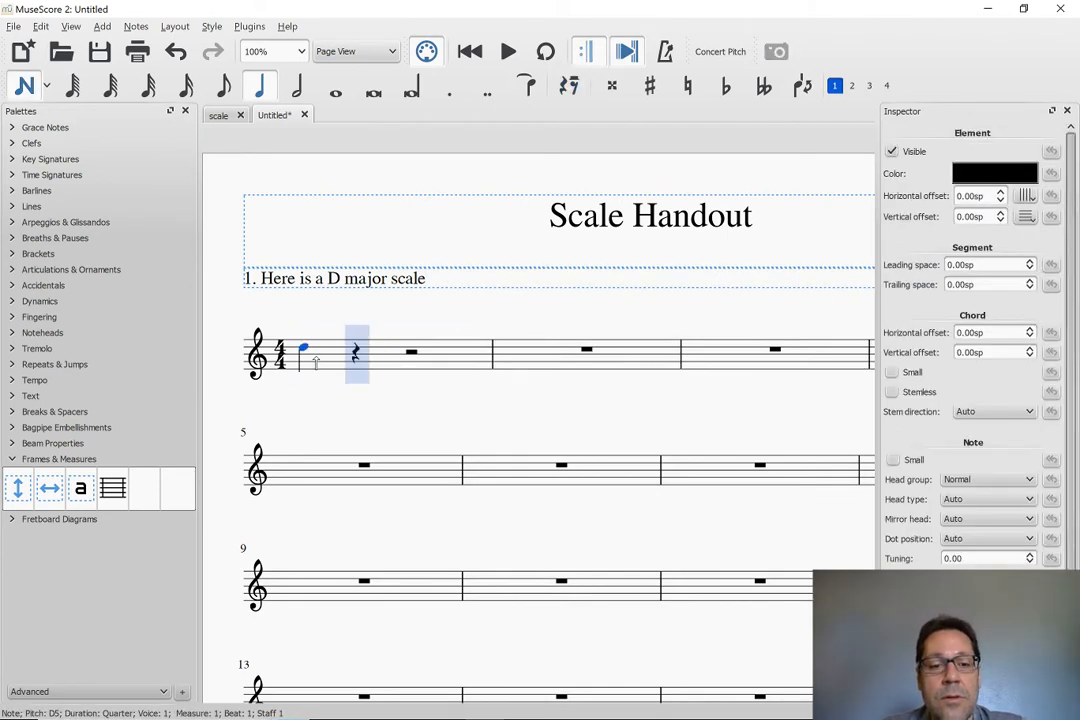
key(e)
key(f)
key(Up)
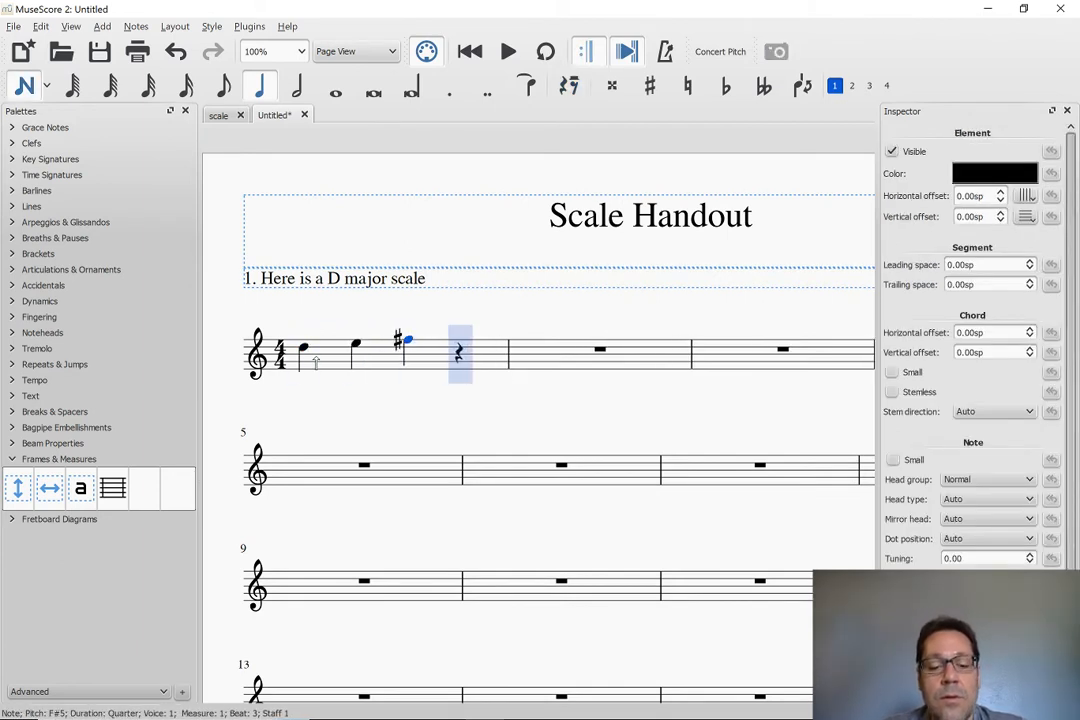
key(g)
key(a)
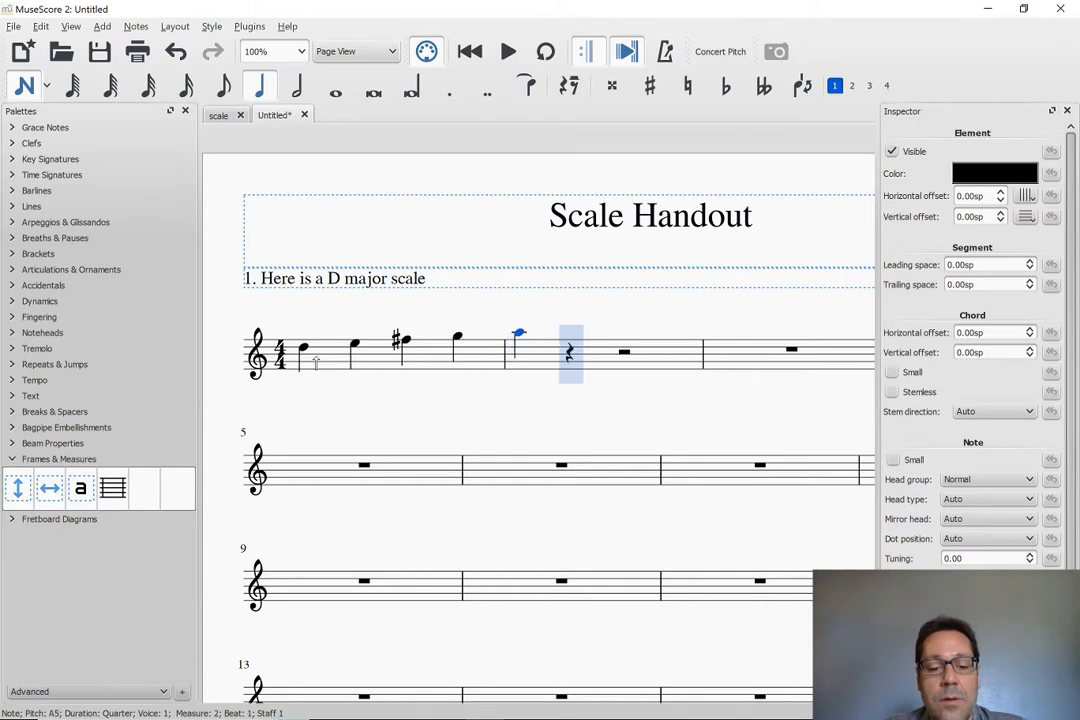
key(b)
key(c)
key(Up)
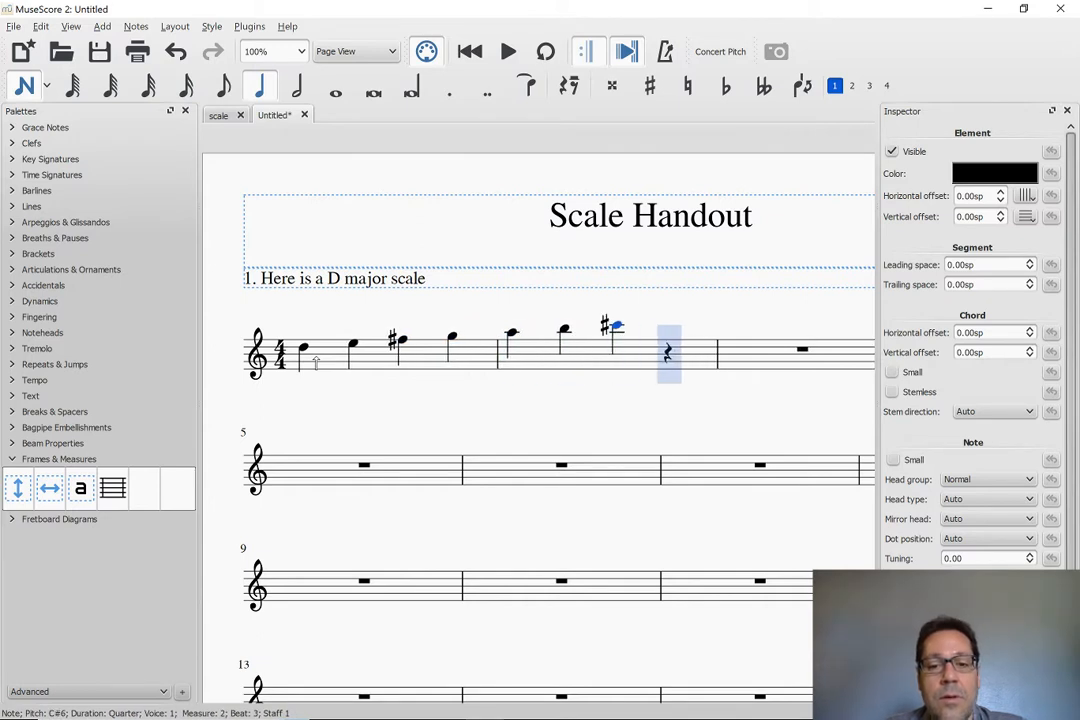
key(d)
key(Escape)
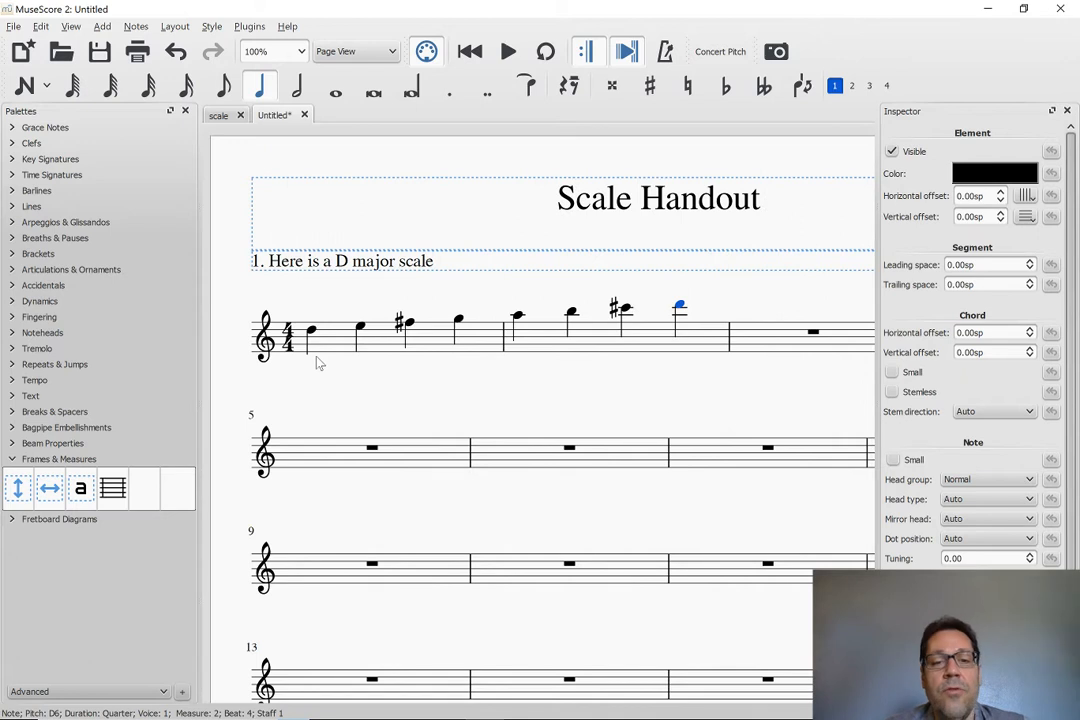
Insert a text frame before measure 5 and enter "2. Now you try it" in it
click(308, 457)
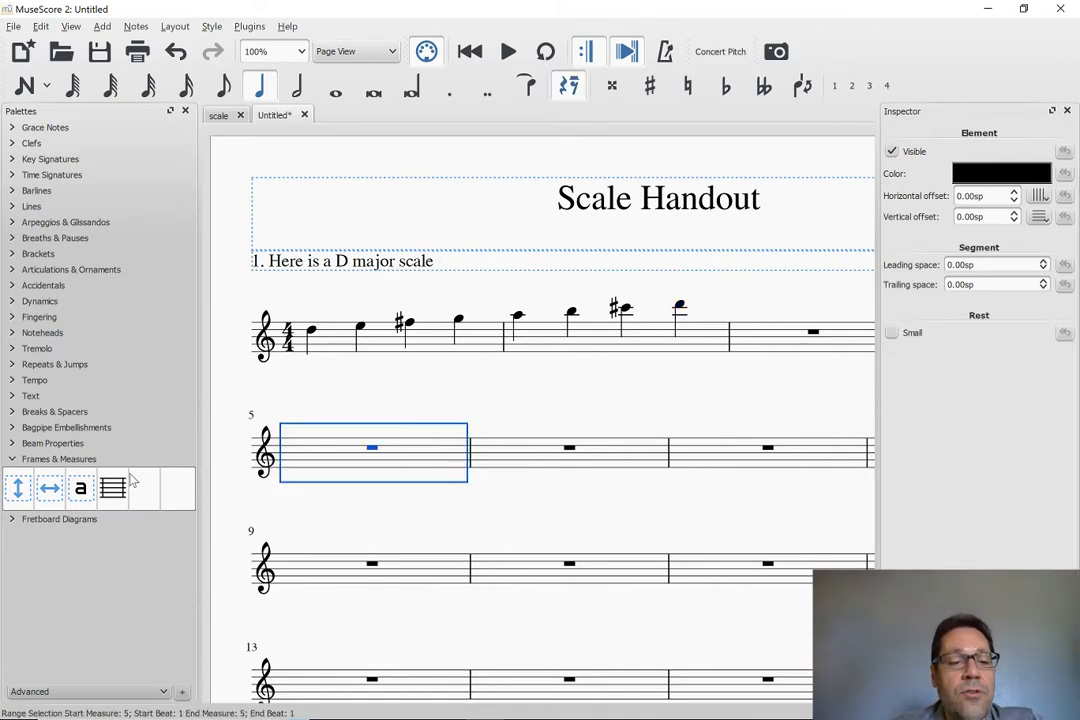
double_click(18, 488)
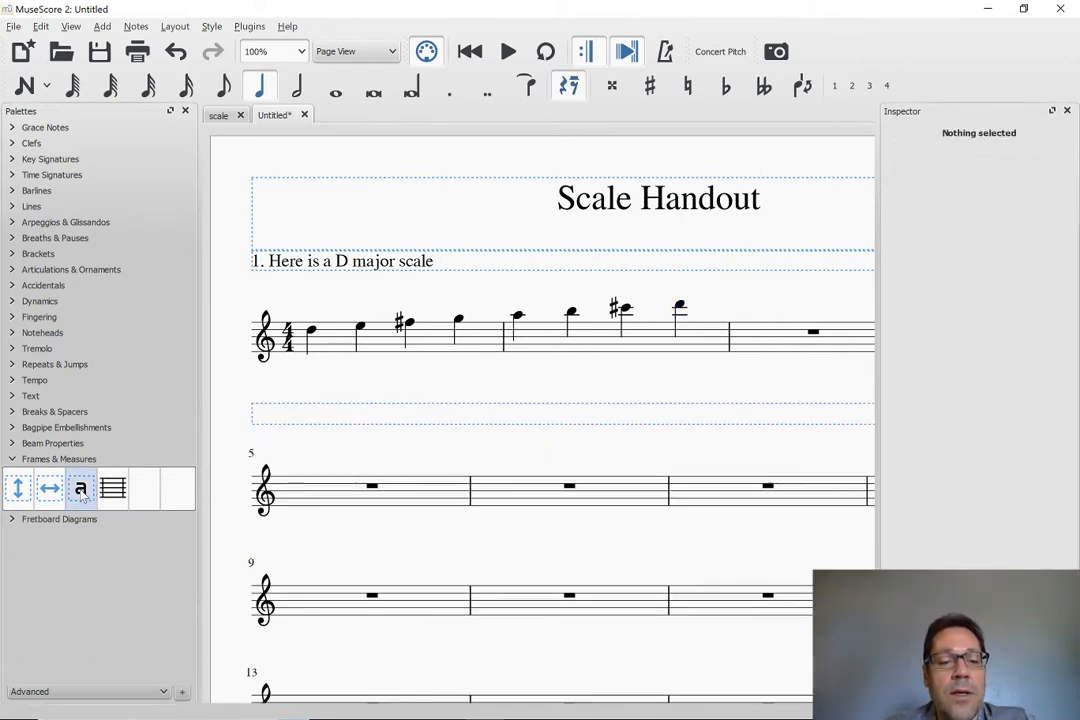
click(295, 419)
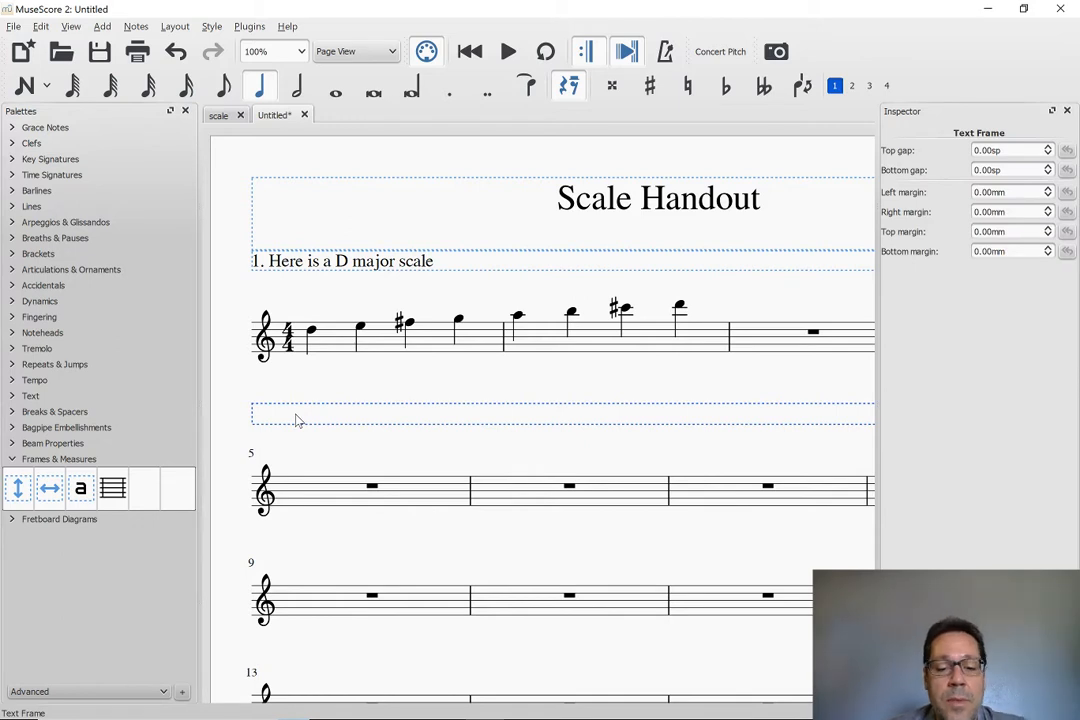
double_click(295, 419)
text(2>)
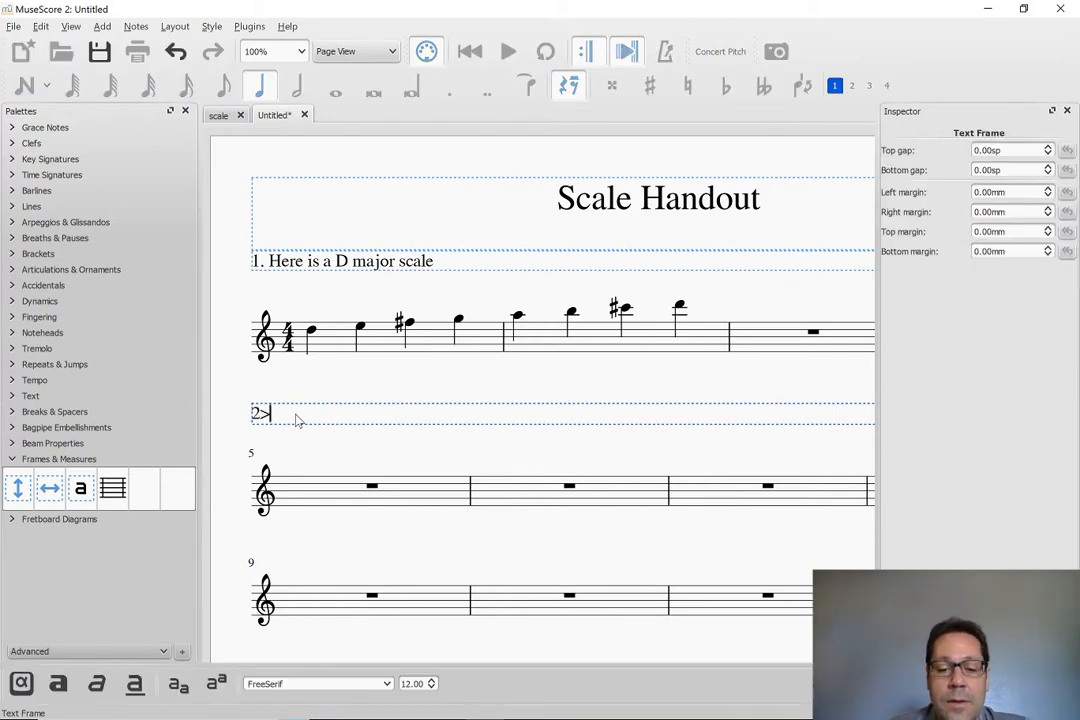
text( Now you try it)
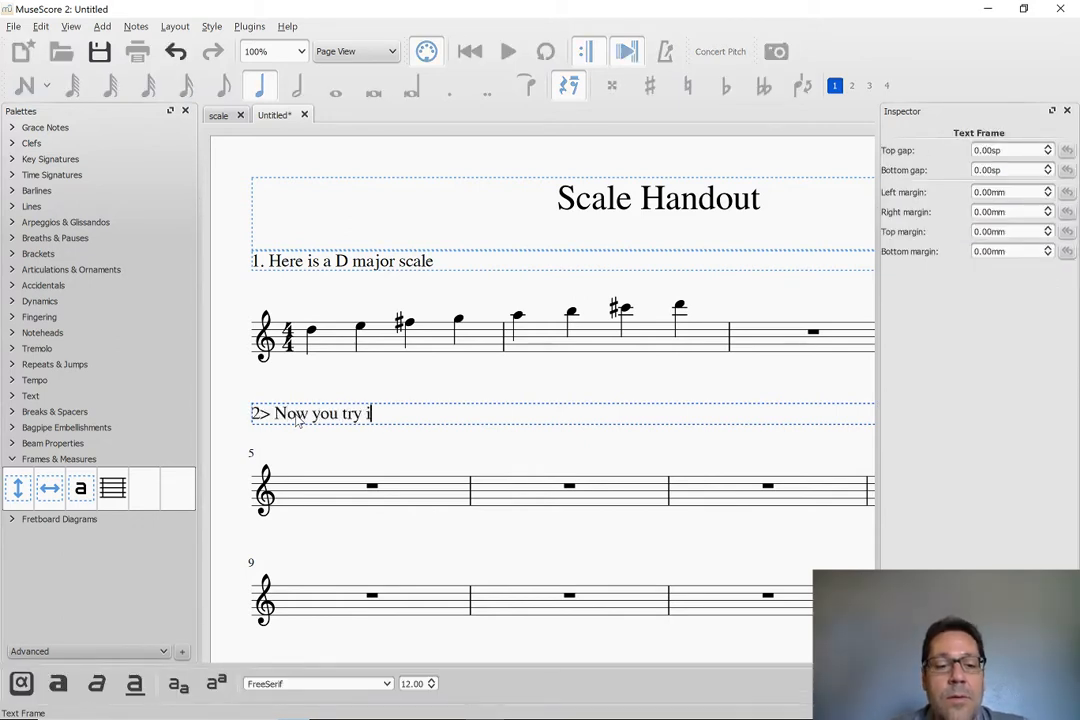
key(Home)
key(Right)
key(Right)
key(BackSpace)
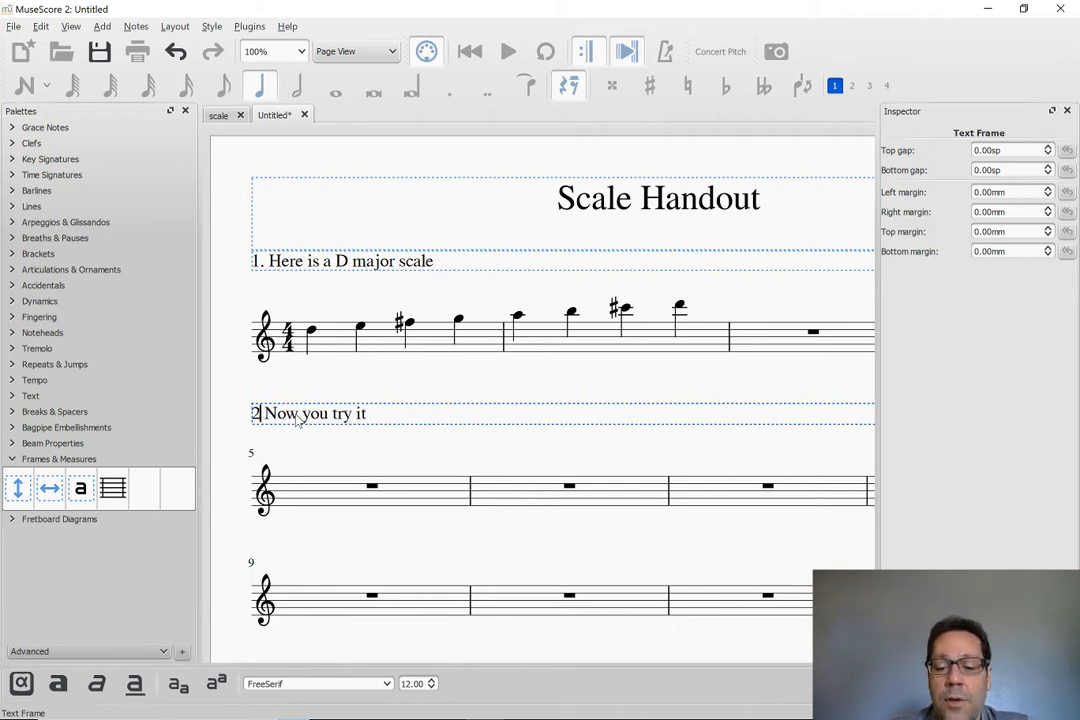
text(.)
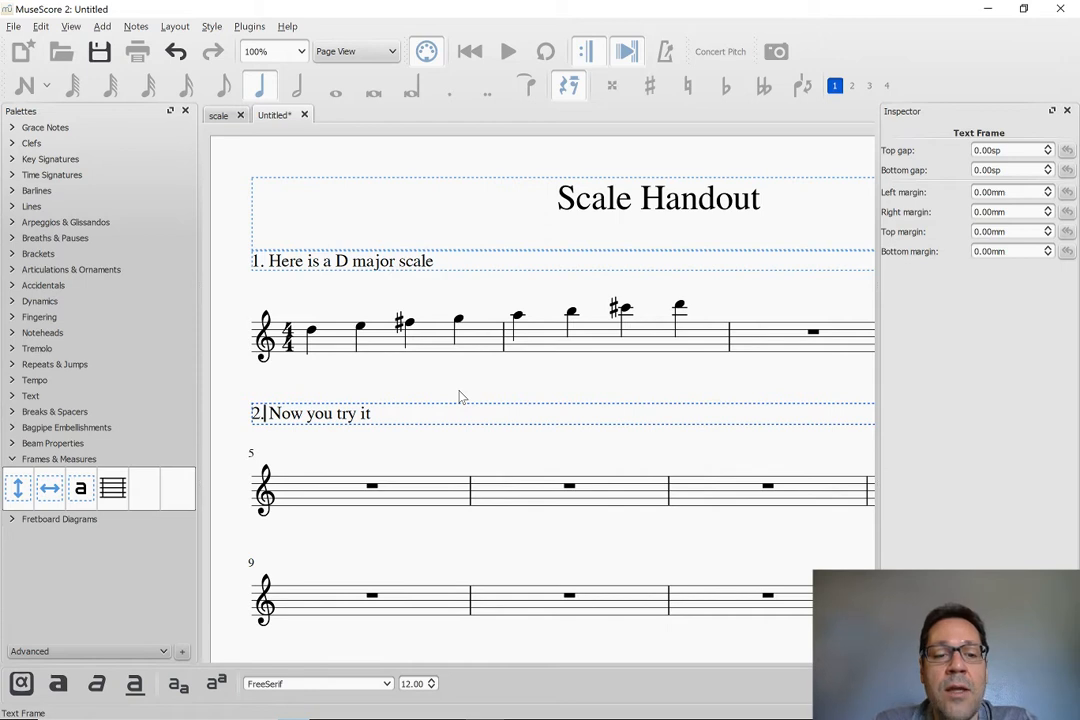
key(Escape)
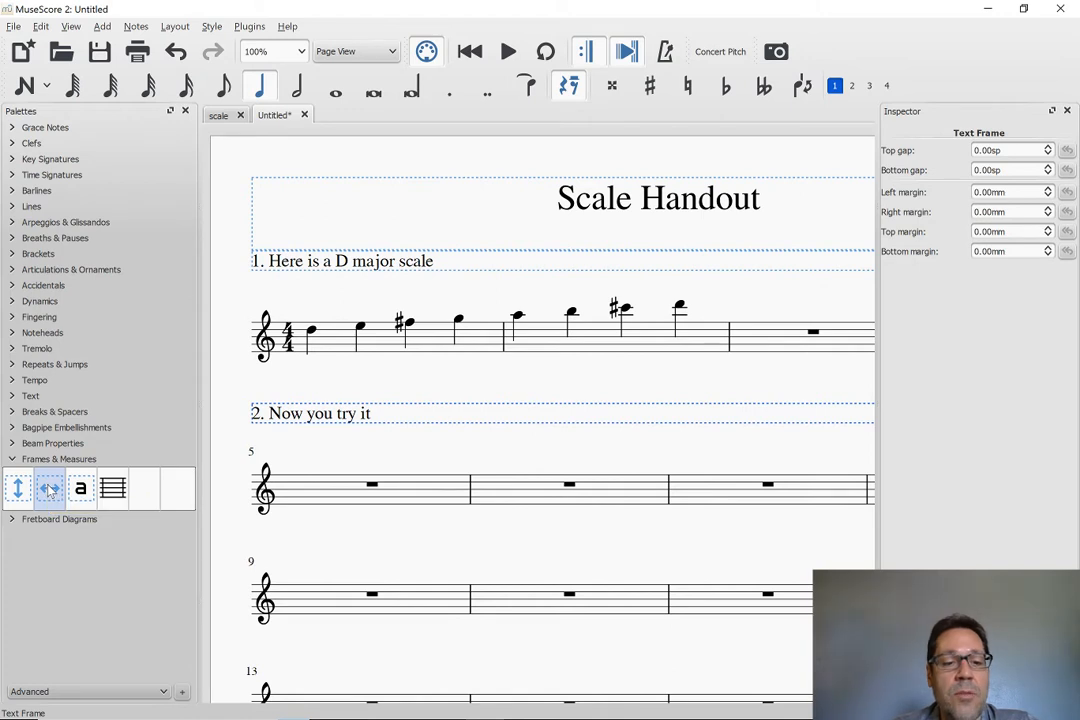
Insert a horizontal frame before measure 3 to separate it from the D major scale on the first system
drag(48, 490, 747, 350)
scroll(655, 420, right, 3)
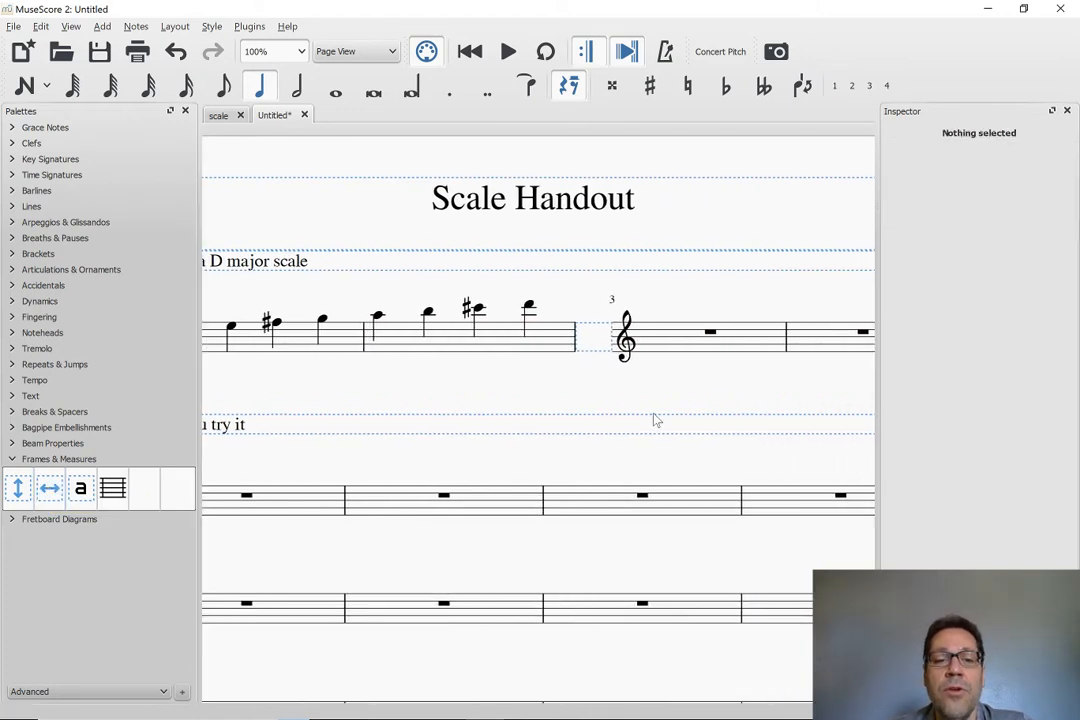
scroll(394, 357, left, 2)
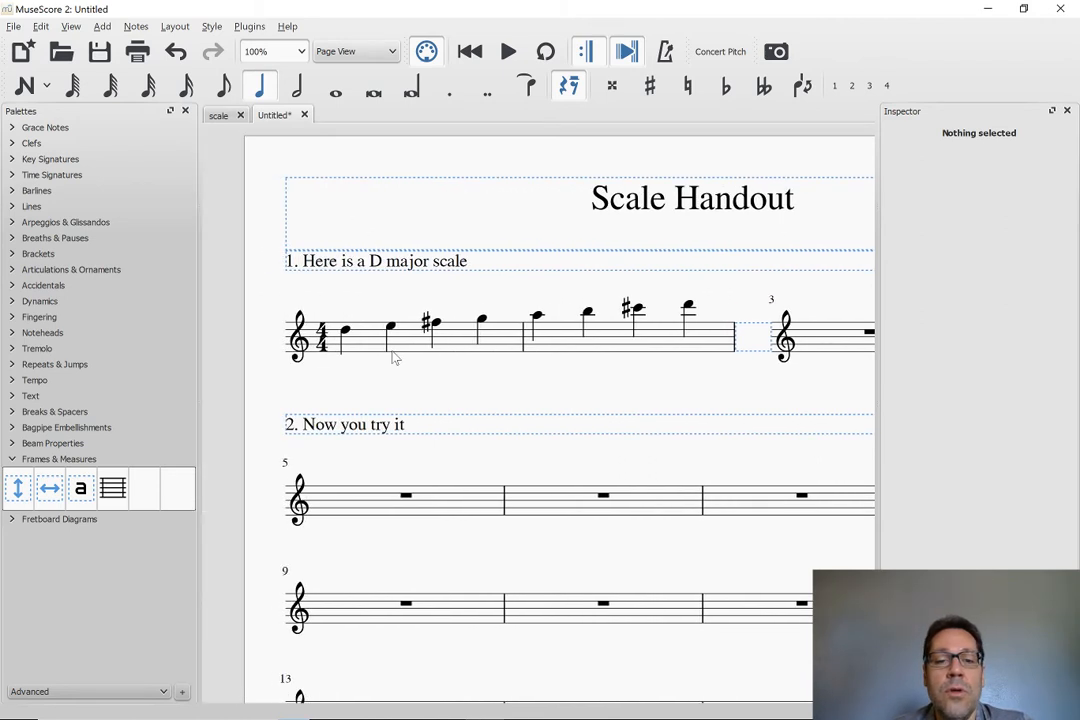
scroll(394, 356, right, 4)
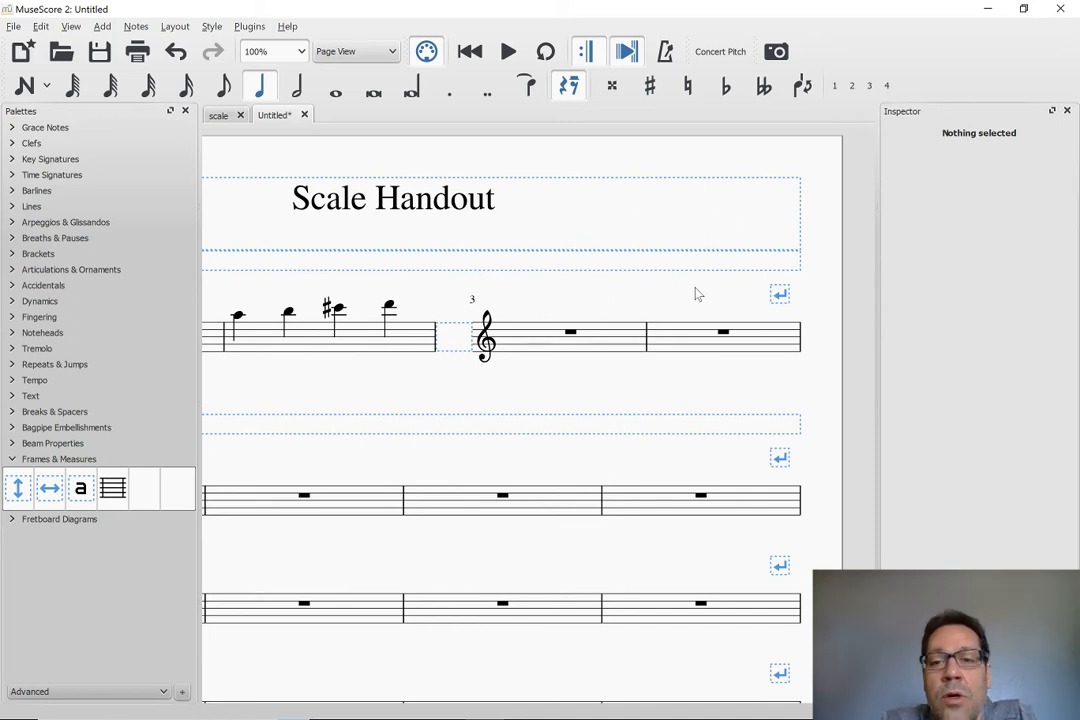
scroll(697, 294, left, 3)
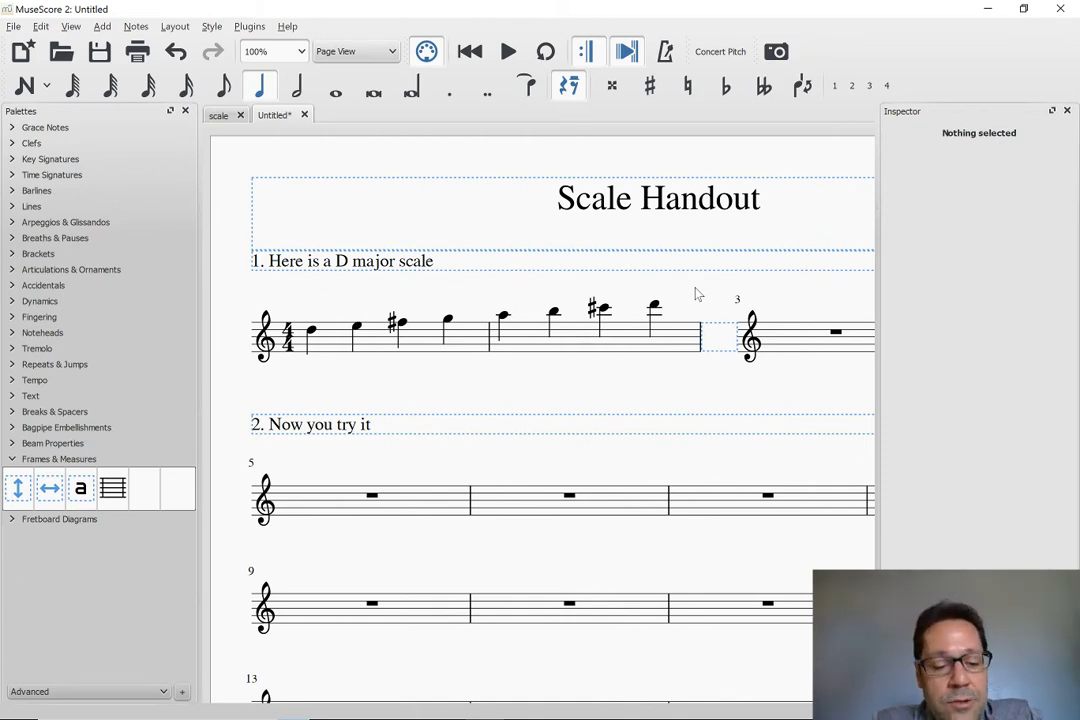
Switch to the YouTube live dashboard in Chrome and return to MuseScore
key(alt+Tab)
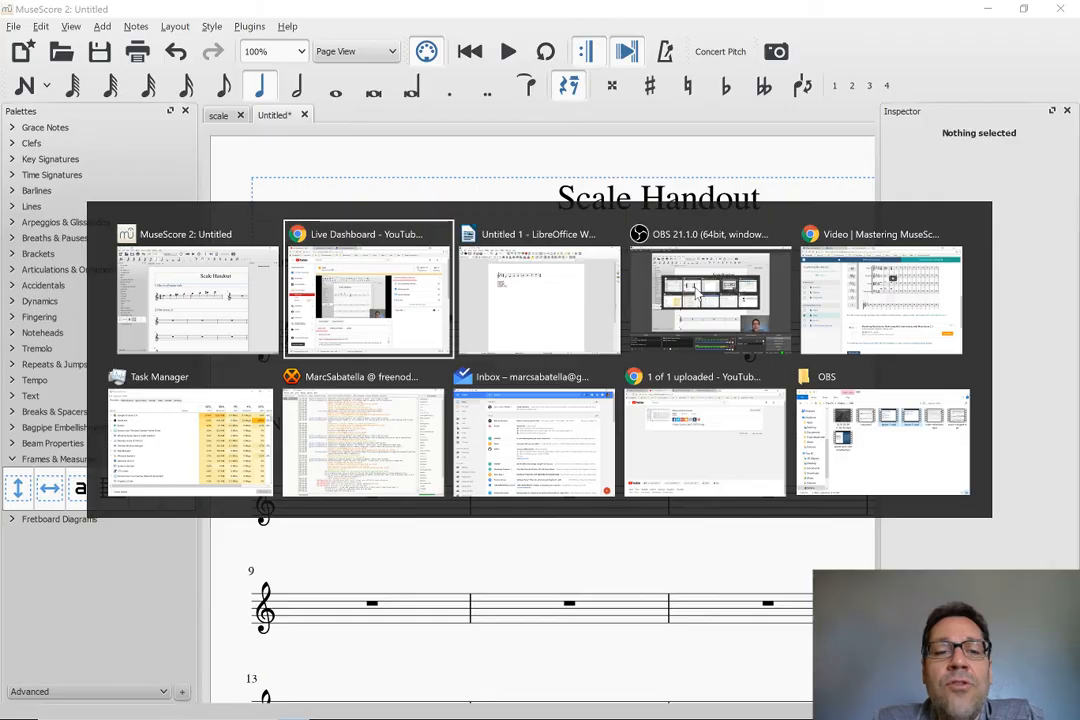
key(alt+Tab)
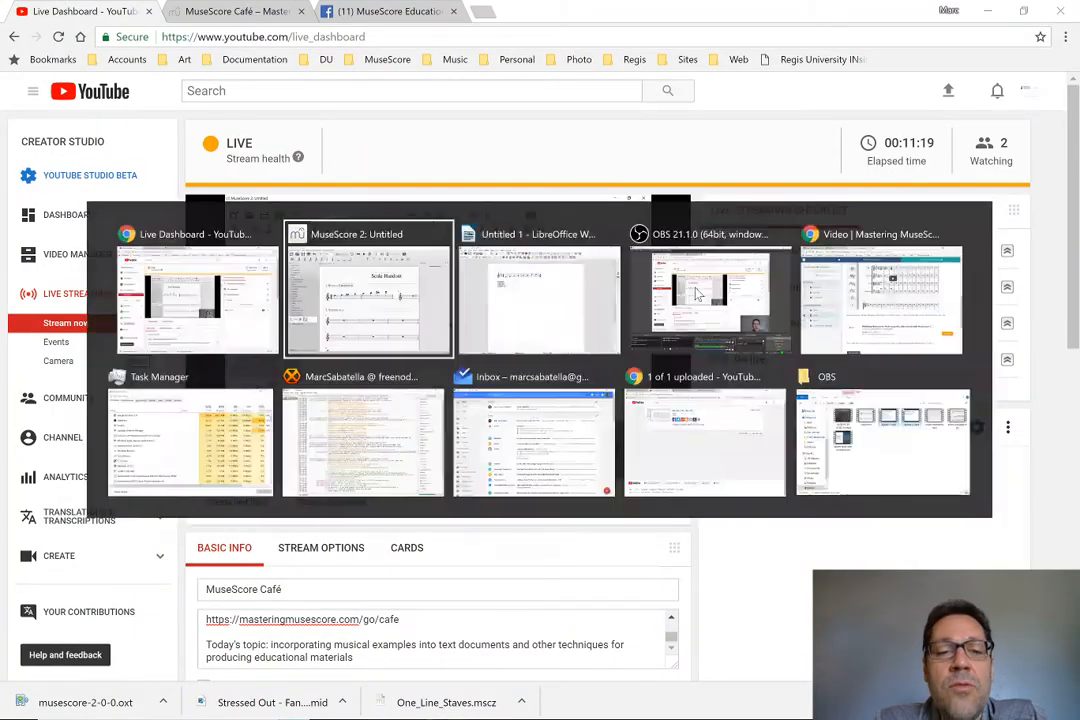